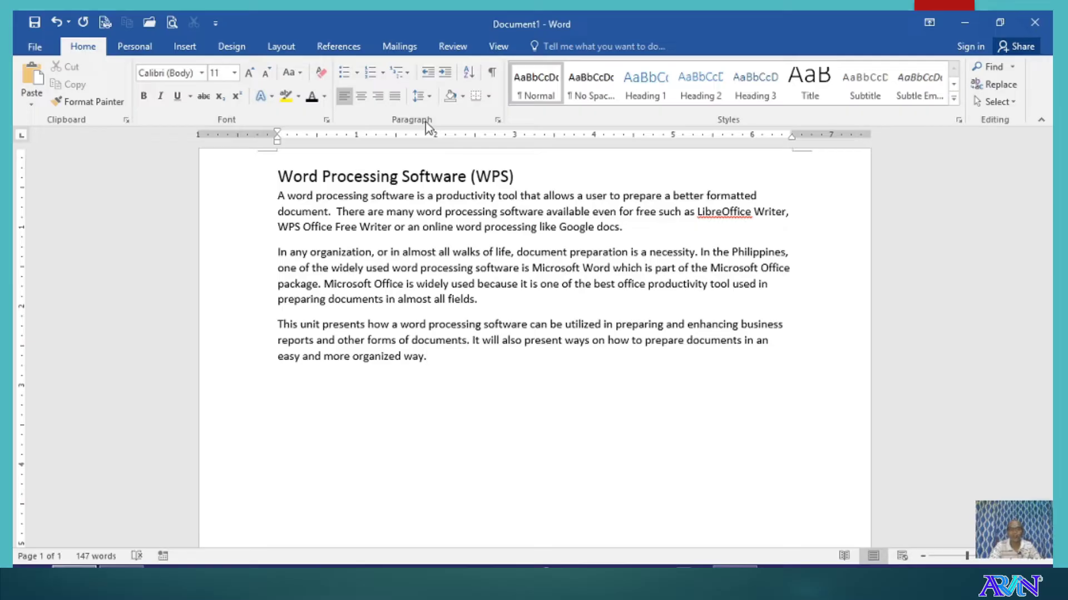
- View the indentation and spacing options in the Paragraph settings, and close them
left_click(497, 121)
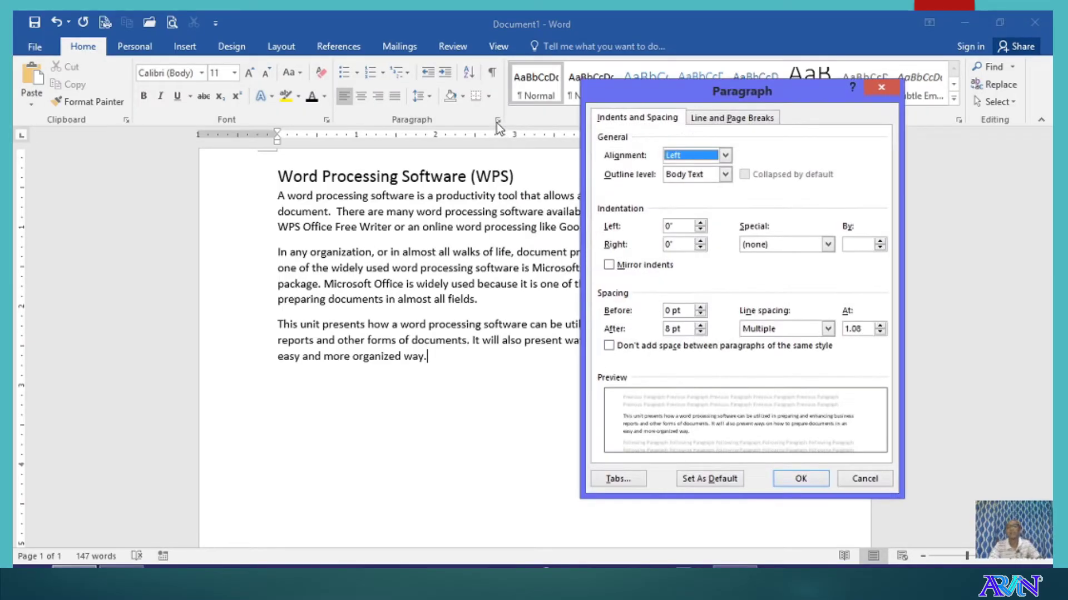
left_click(879, 88)
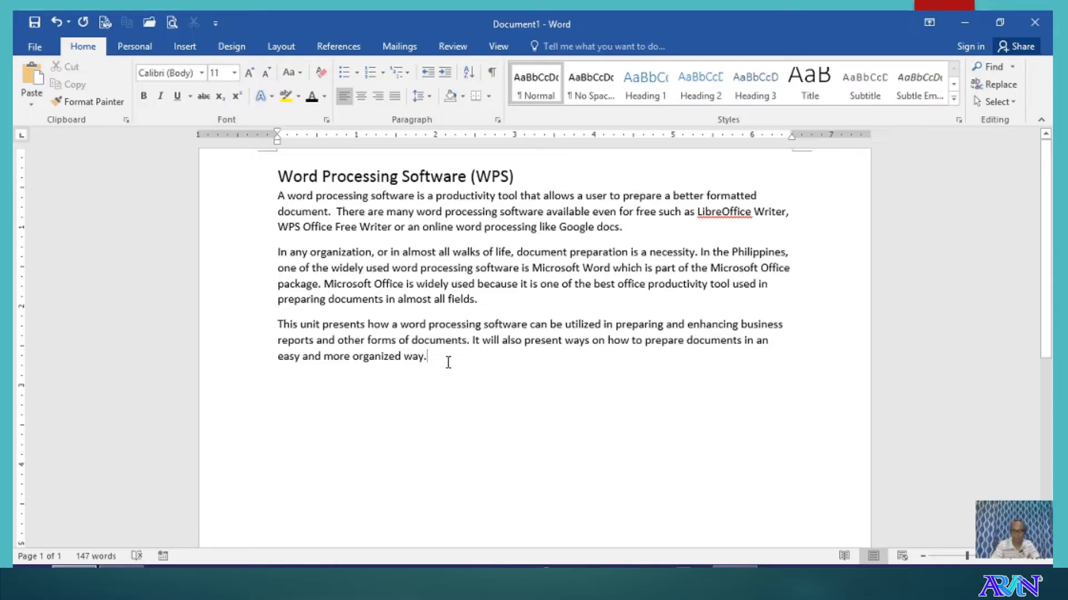
- Start an automatic bulleted list below the last paragraph using an asterisk, with "Wps" as its first item
key("Return")
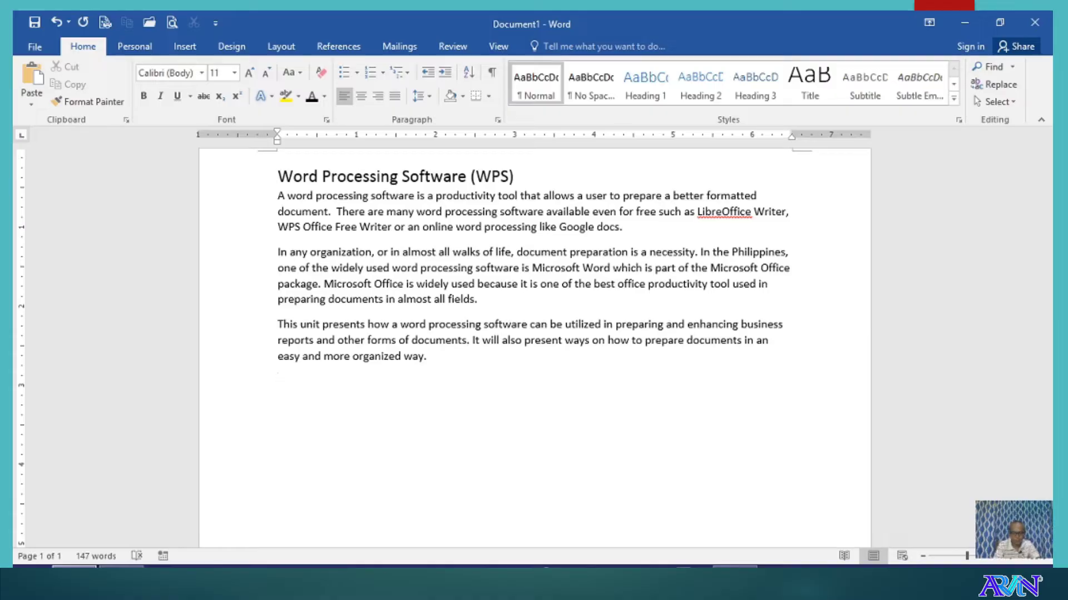
type("*")
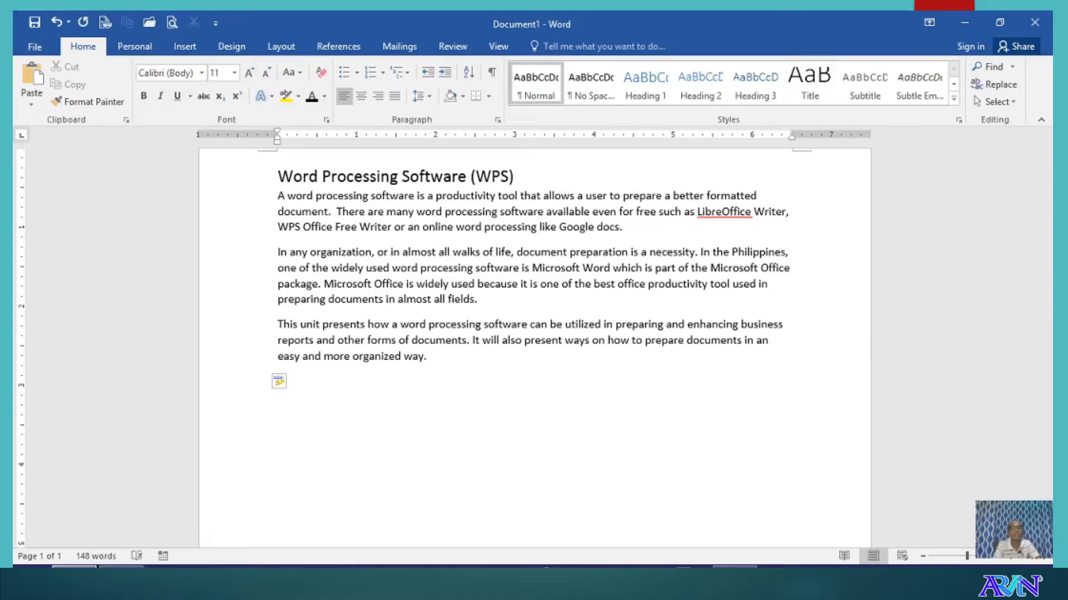
key("space")
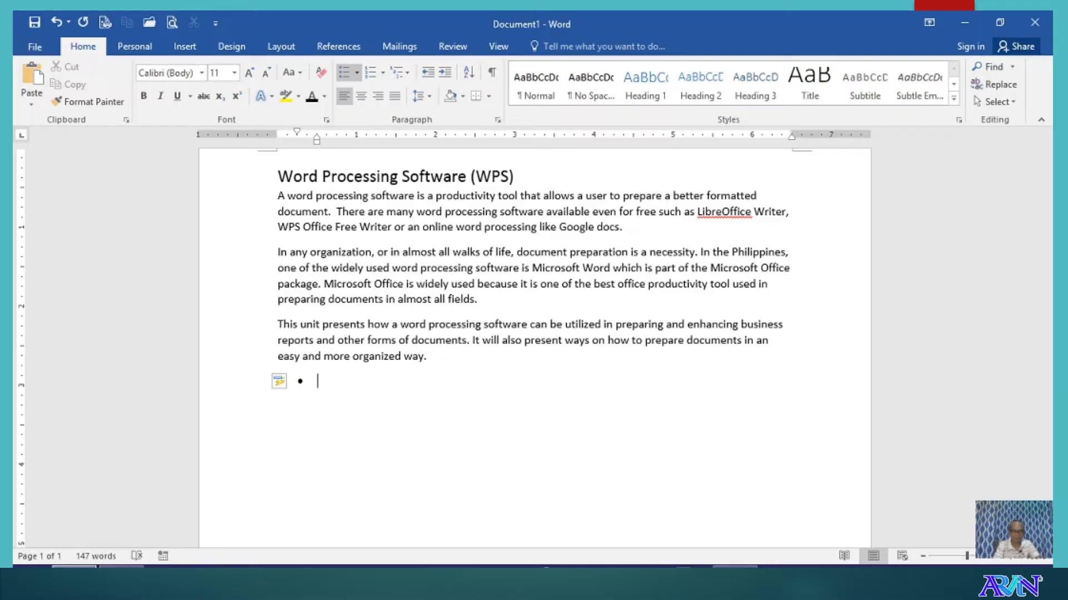
type("A")
key("BackSpace")
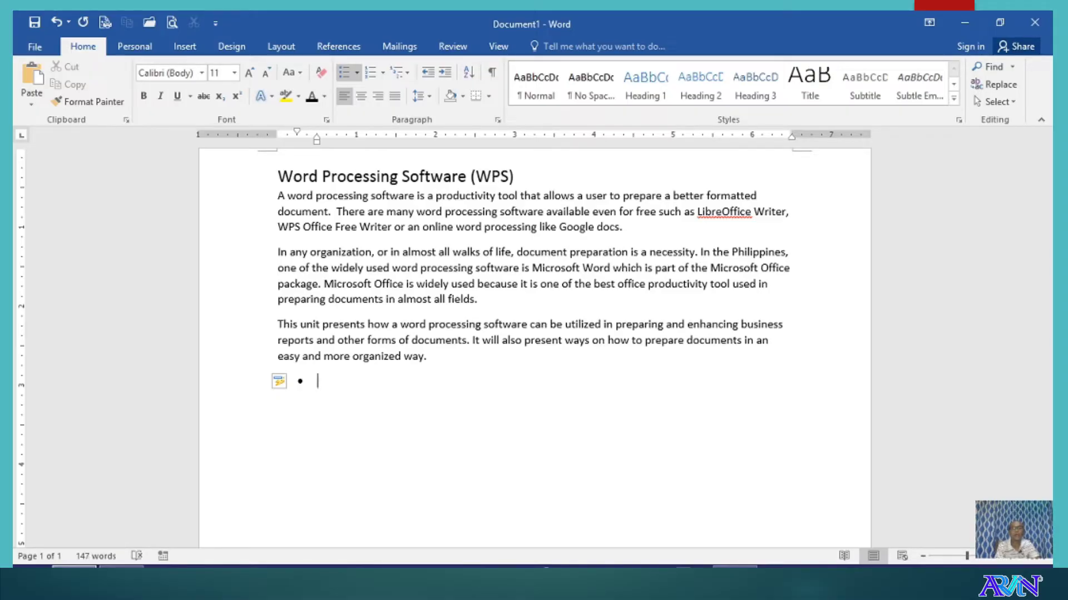
type("wps")
- Add "Spreadsheet" as the second item of the bulleted list
key("Return")
type("SPER")
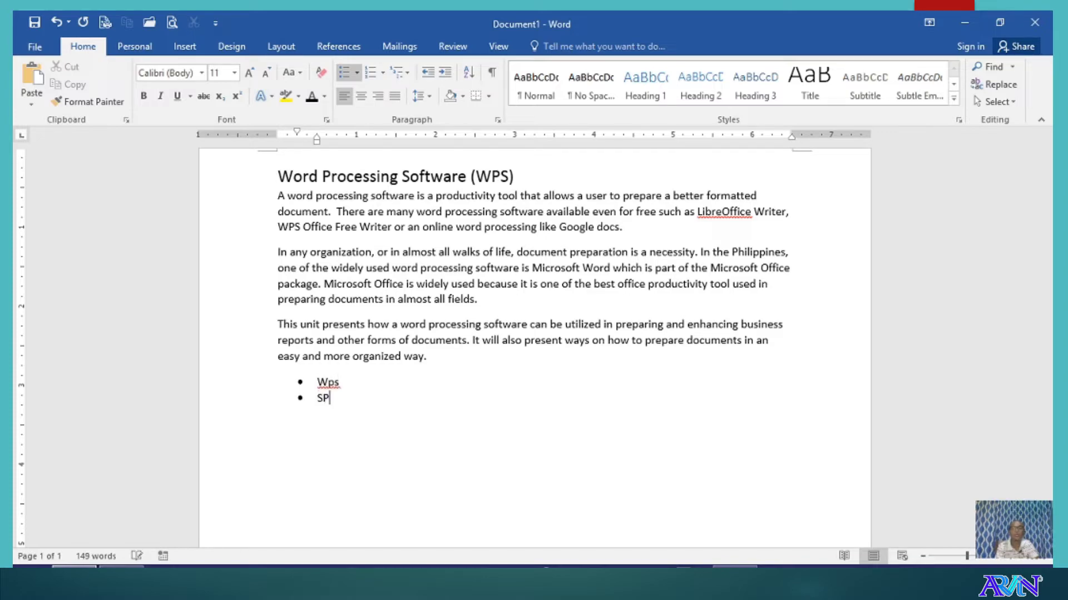
key("BackSpace")
key("BackSpace")
type("RE")
key("BackSpace")
key("BackSpace")
key("BackSpace")
type("preadsheet")
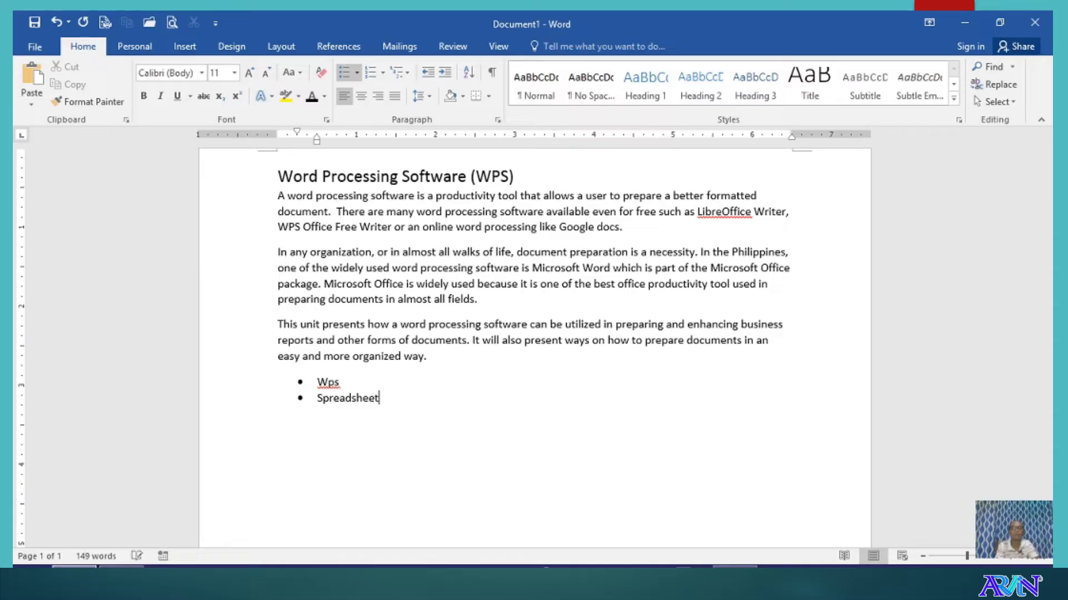
- Add "presentation" as the third item of the bulleted list
key("Return")
type("[re")
key("BackSpace")
key("BackSpace")
key("BackSpace")
type("present")
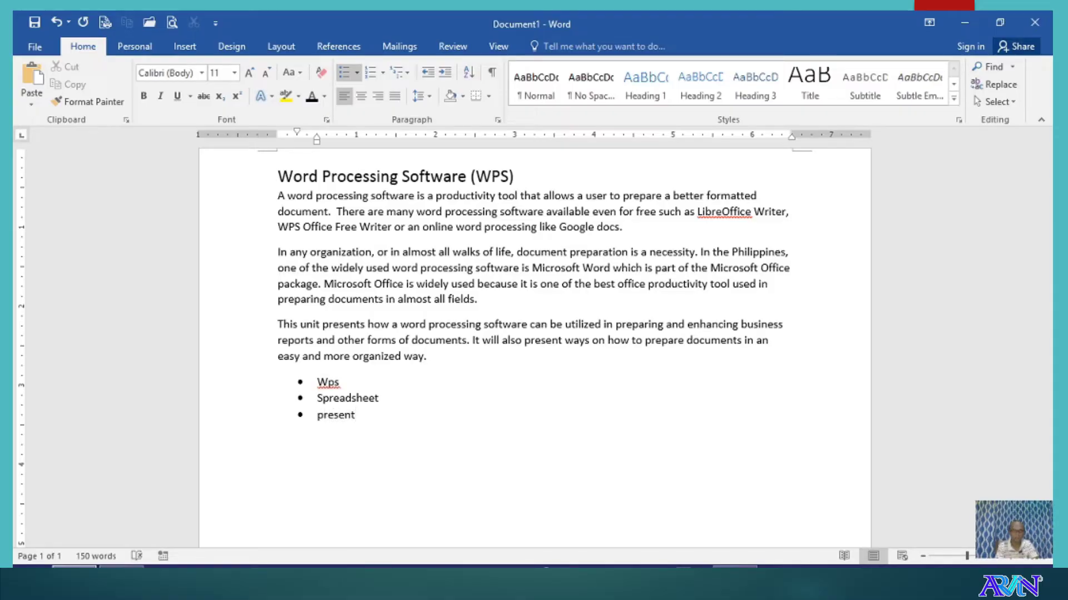
type("ation")
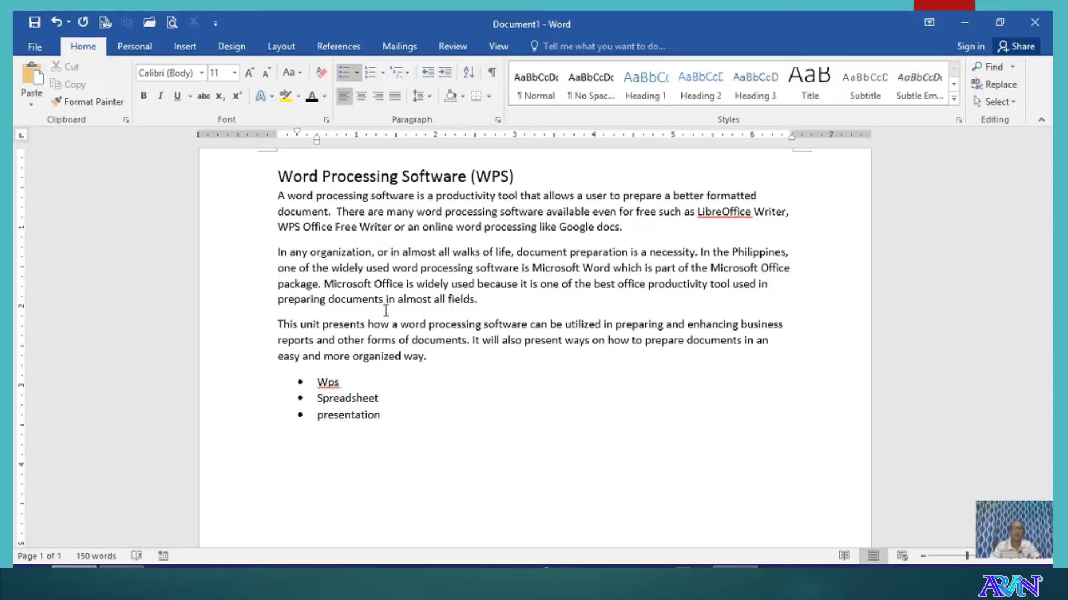
- Select the three list items and start defining a new bullet for them, browsing the available symbols
left_click(318, 383)
left_click_drag(319, 384, 385, 412)
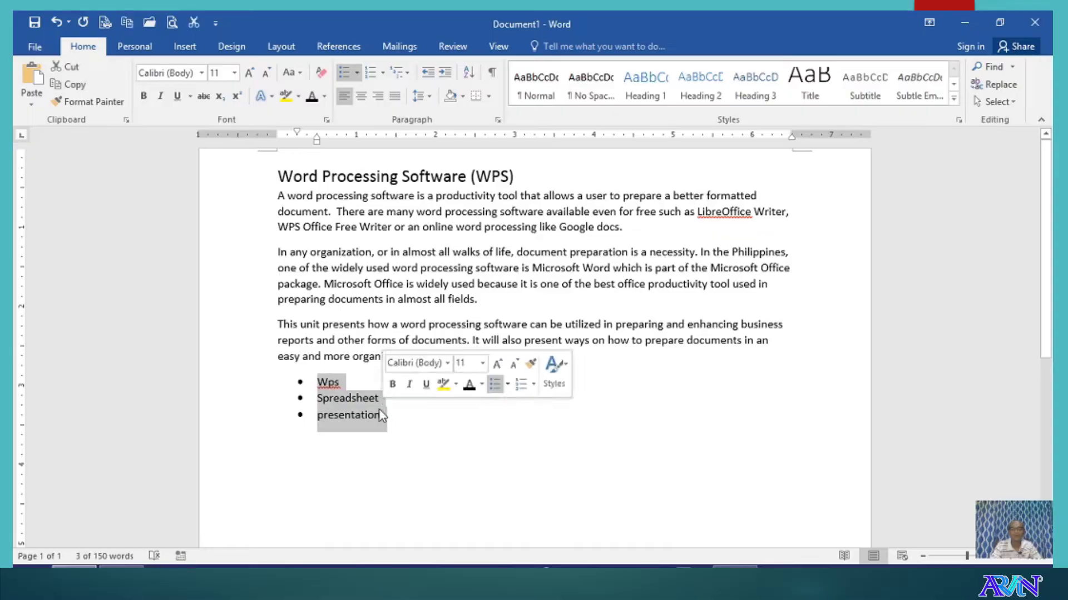
left_click(358, 75)
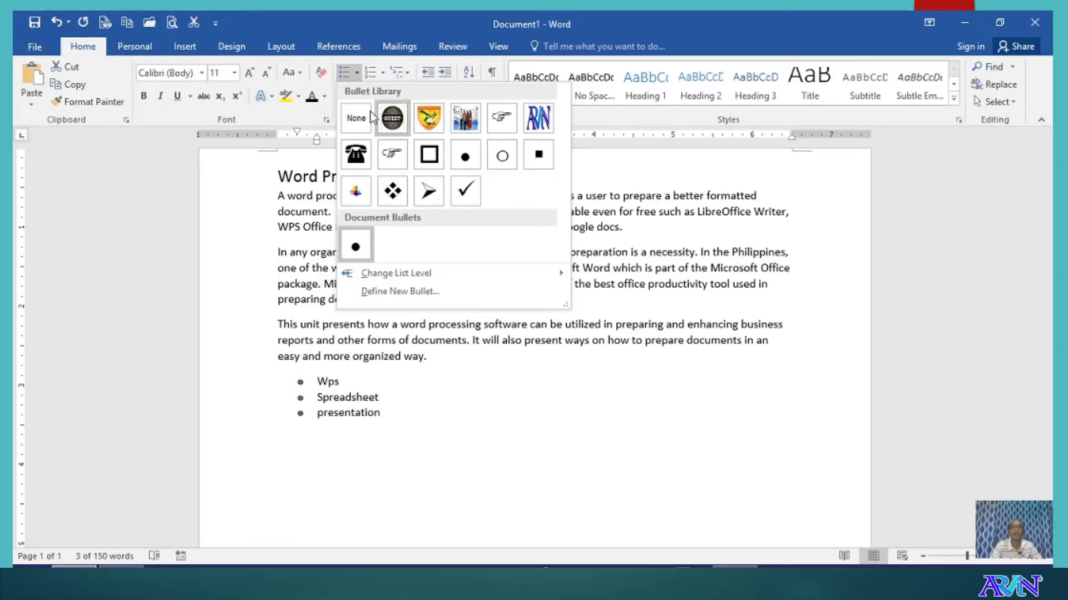
left_click(412, 293)
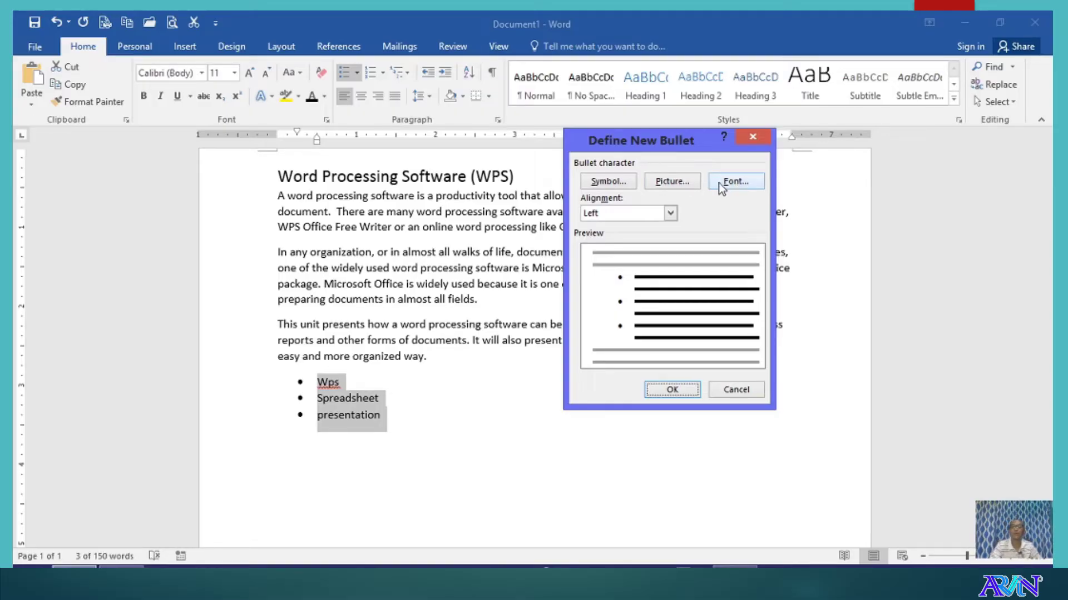
left_click(610, 183)
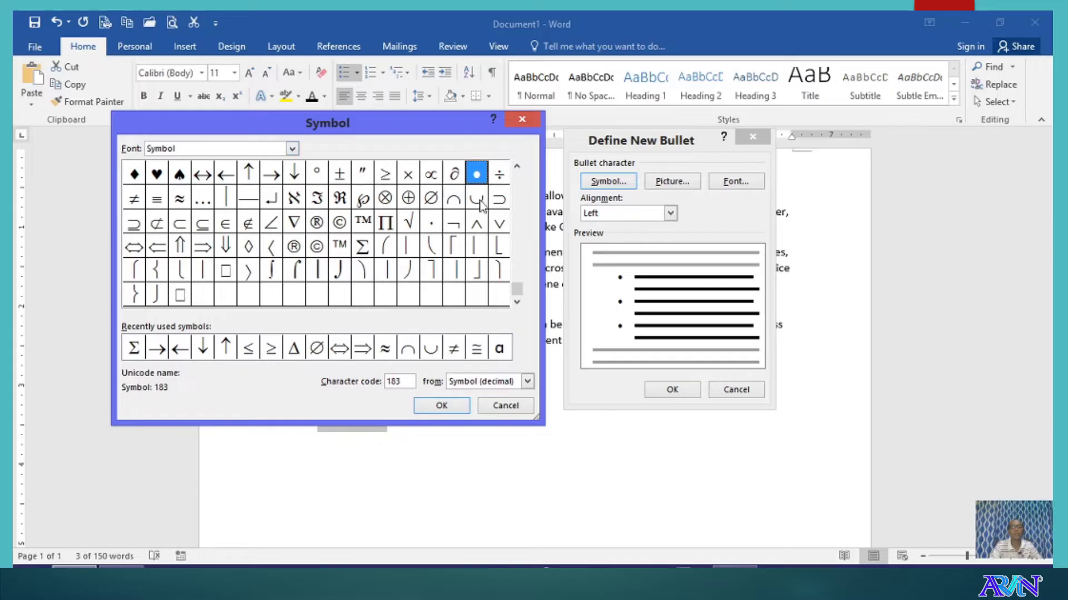
left_click(518, 205)
left_click(518, 190)
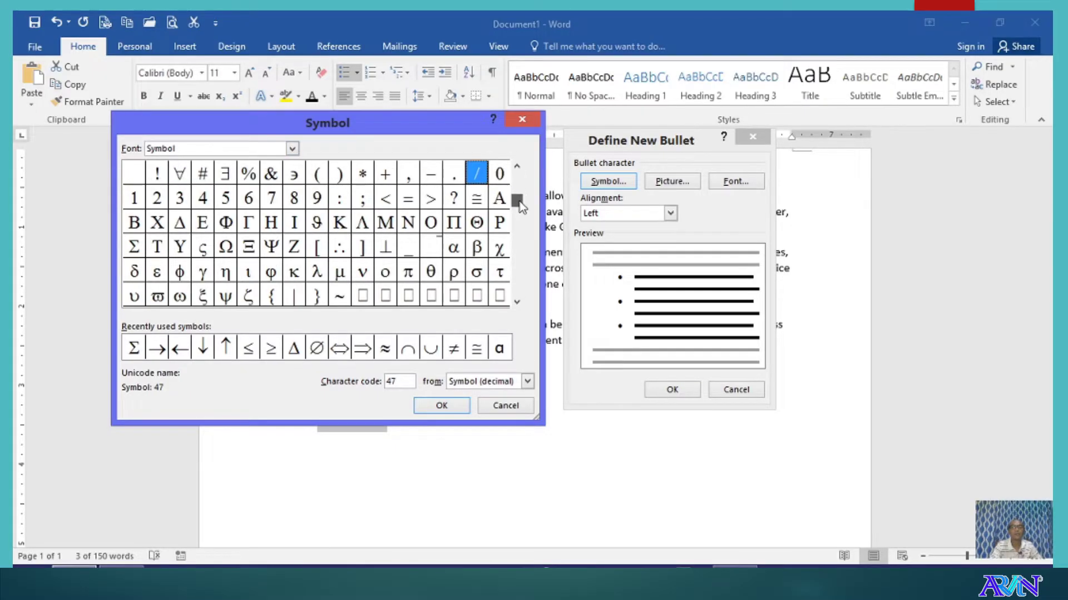
left_click(517, 200)
- Apply the Wingdings 2 cross symbol, character code 133, as the bullet of the three selected list items
left_click(292, 149)
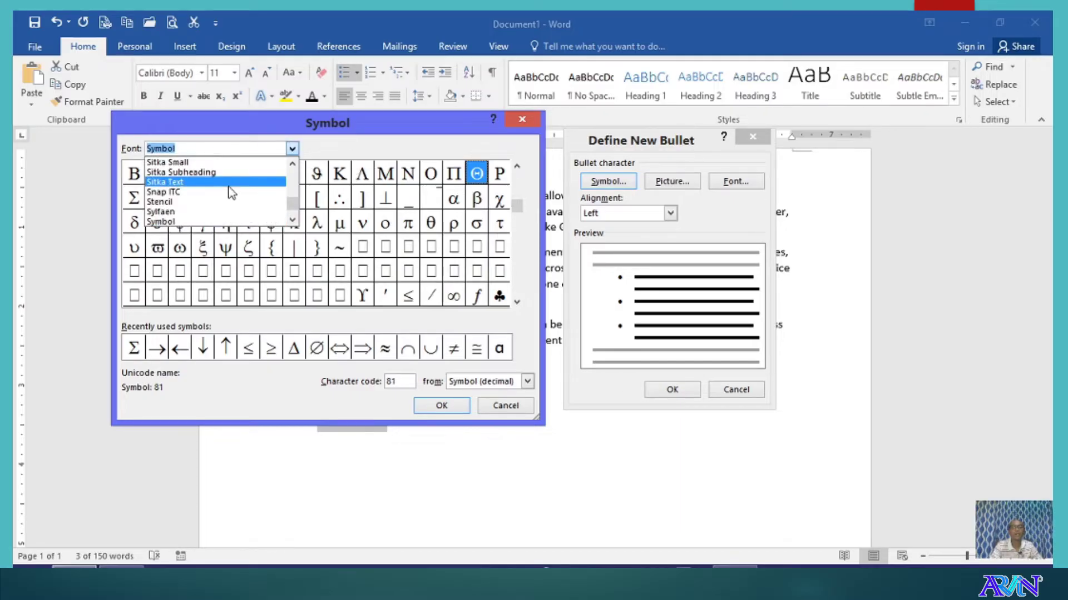
left_click_drag(294, 202, 293, 214)
left_click(170, 163)
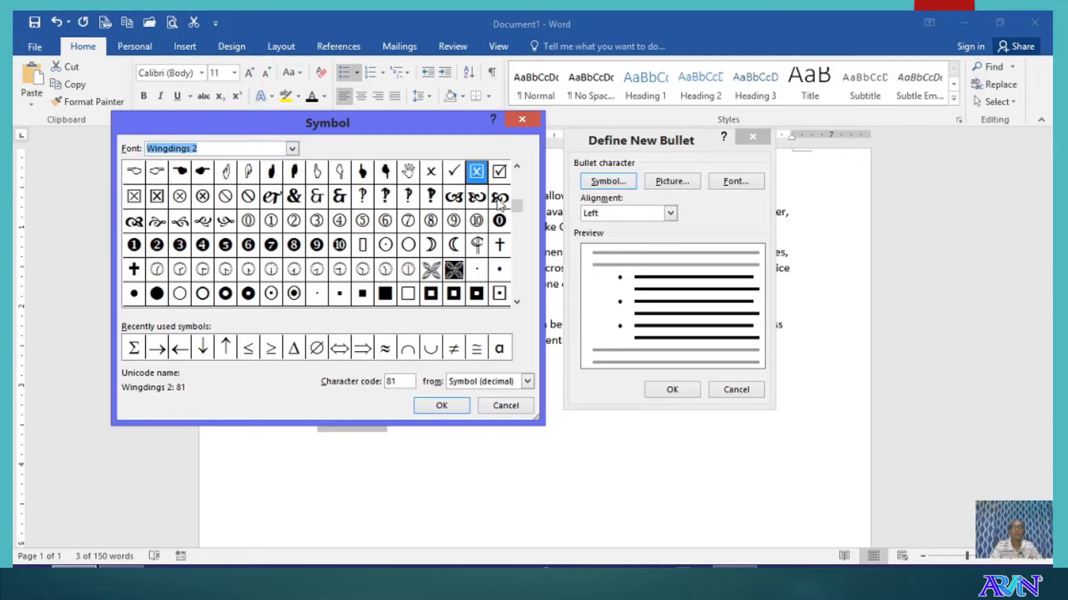
left_click(518, 184)
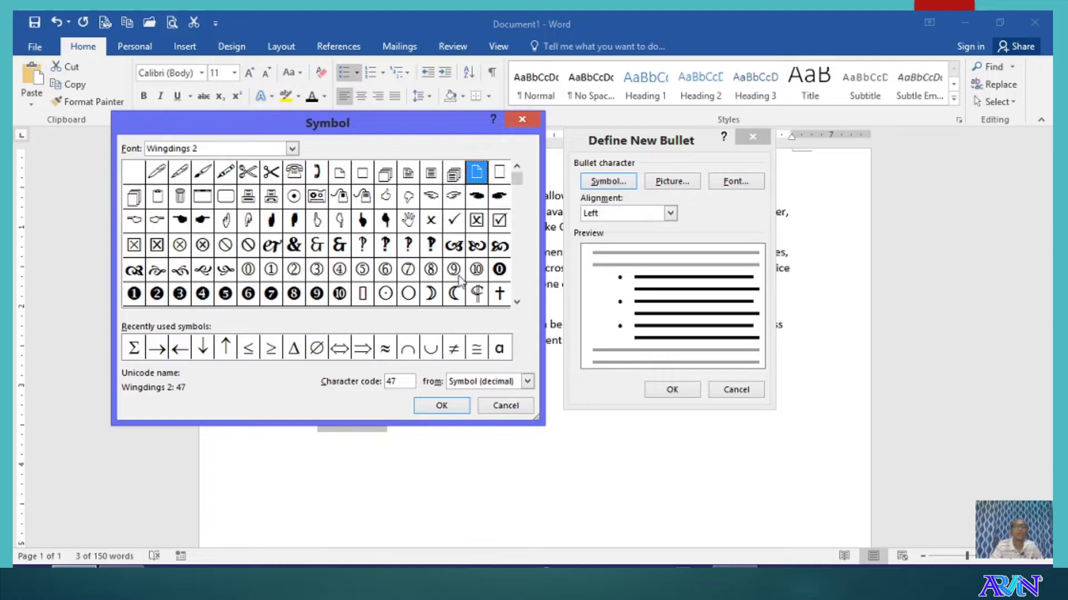
left_click(502, 296)
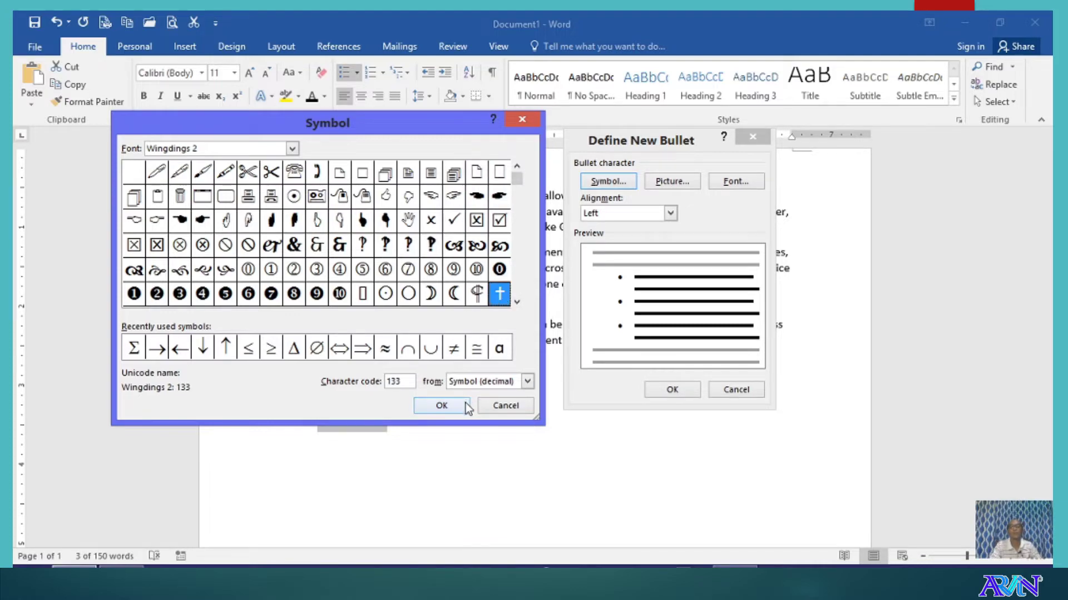
left_click(439, 406)
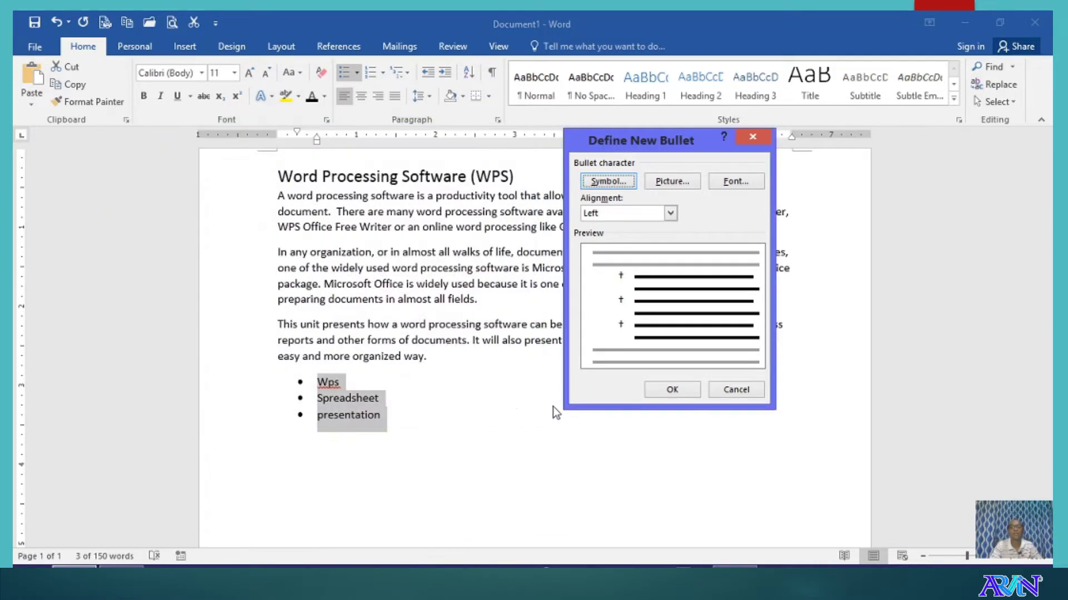
left_click(656, 389)
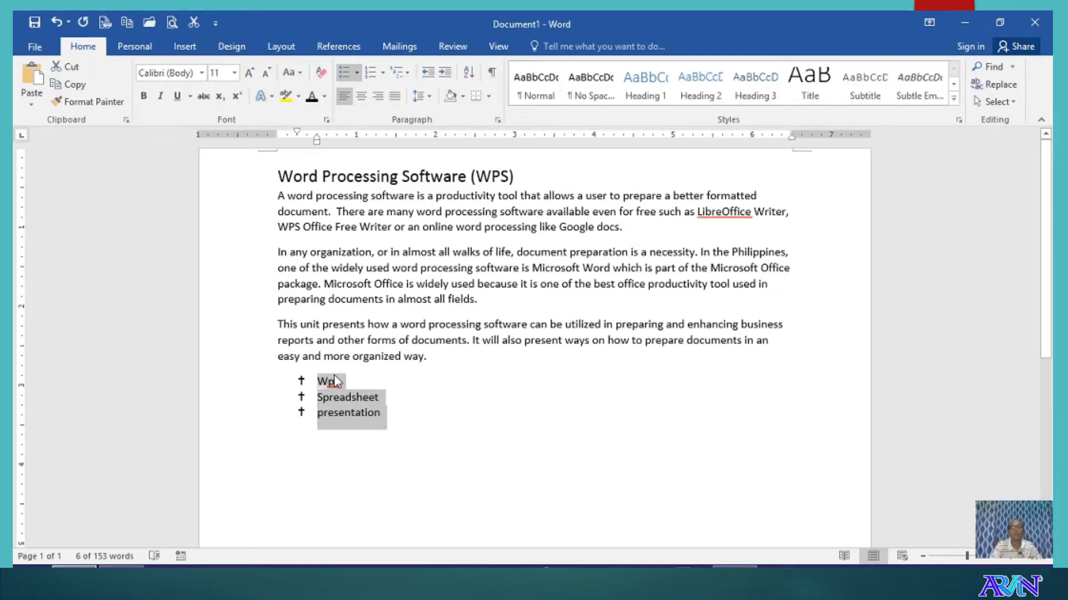
- Define a picture bullet from the blue lettered logo file in the Pictures library and apply it to the selected list items
left_click(357, 73)
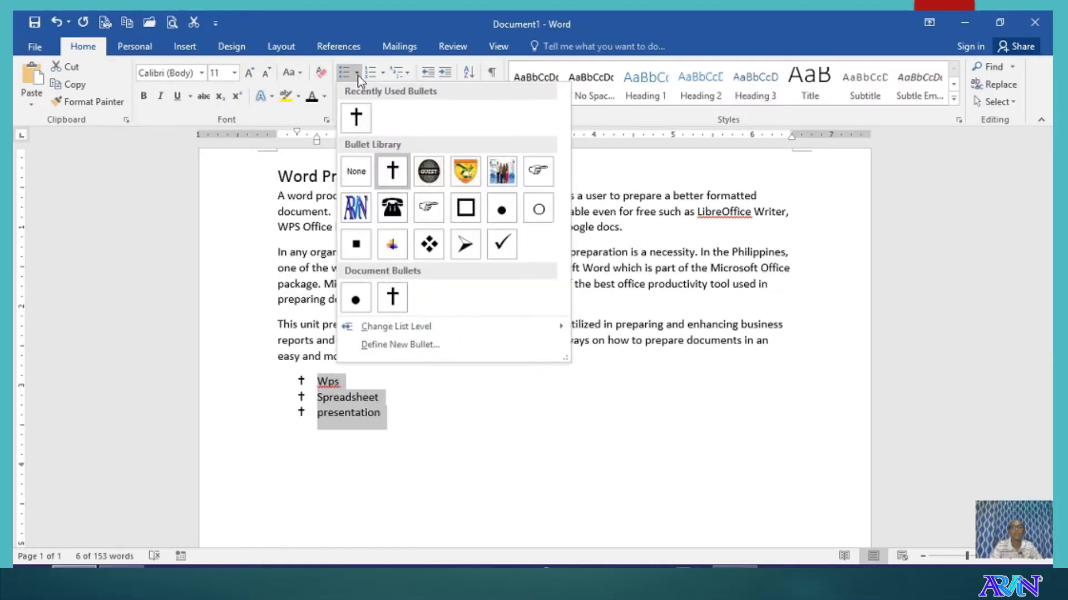
left_click(389, 345)
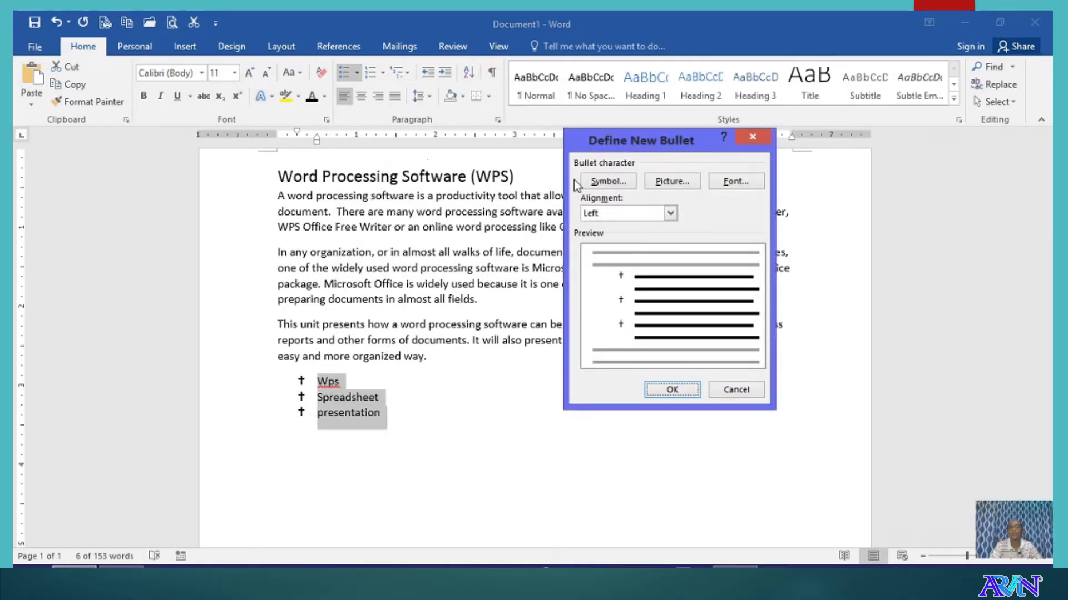
left_click(669, 182)
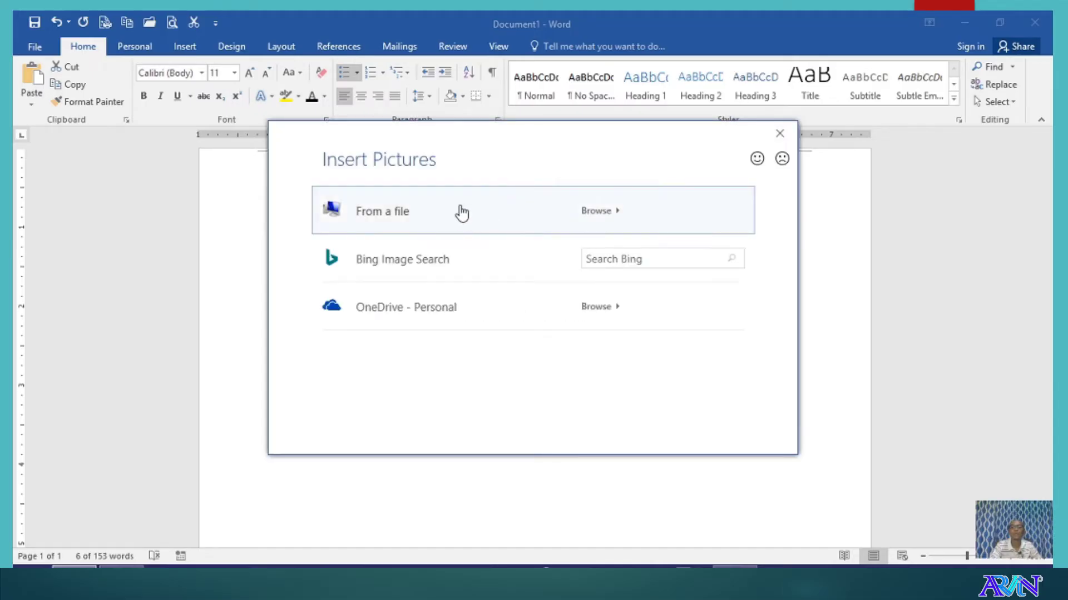
left_click(384, 215)
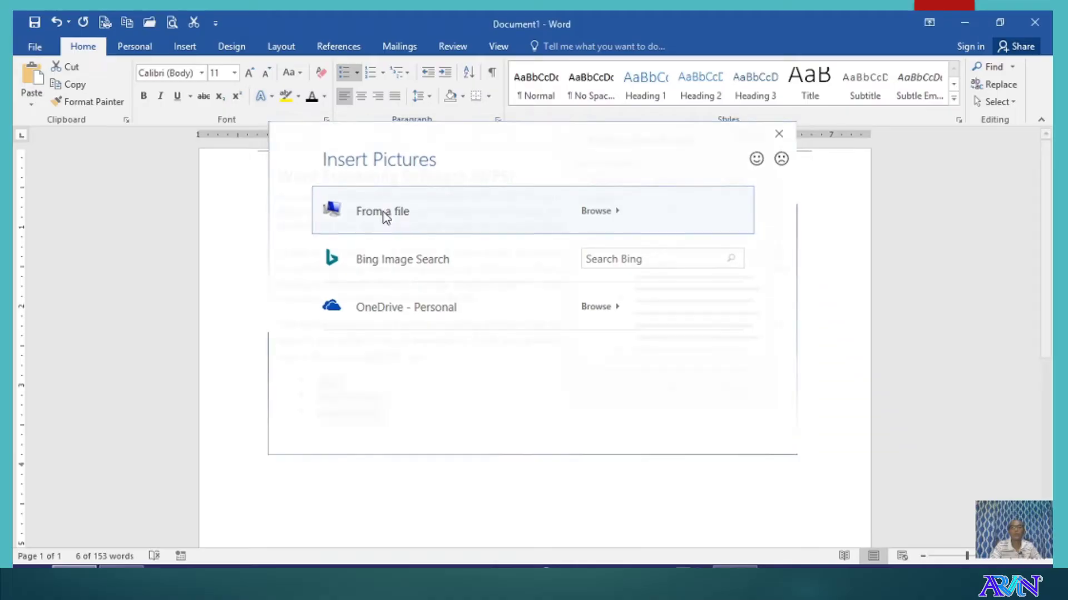
left_click_drag(780, 111, 788, 251)
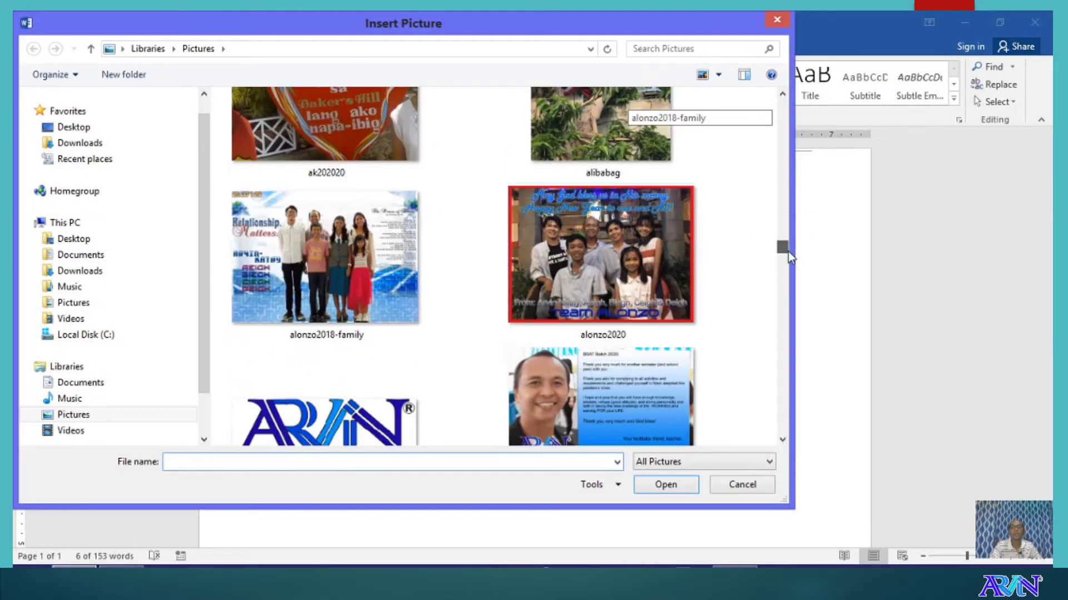
left_click(391, 416)
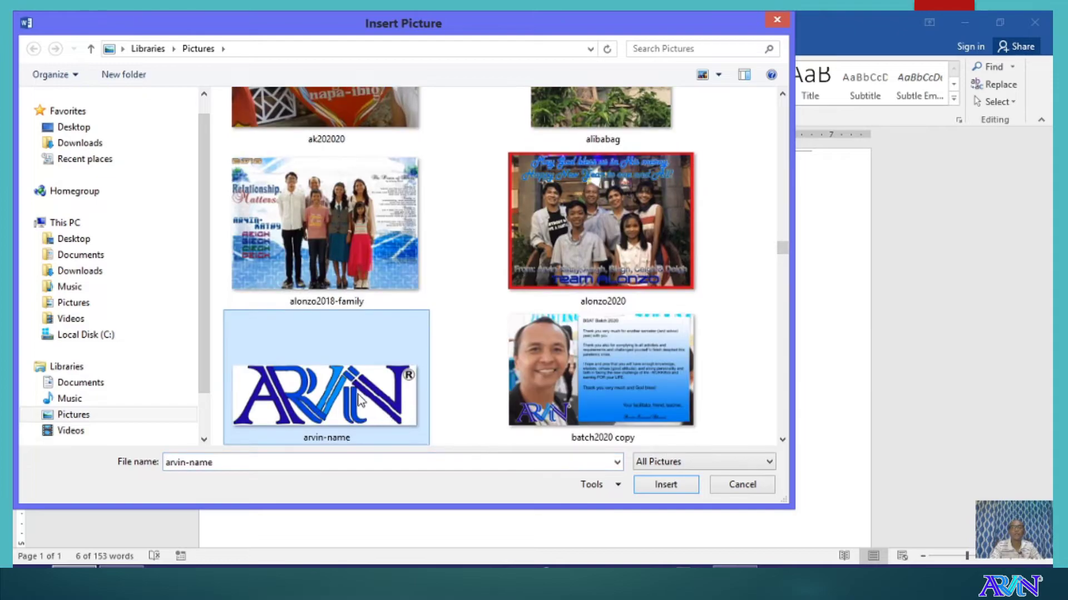
left_click(662, 485)
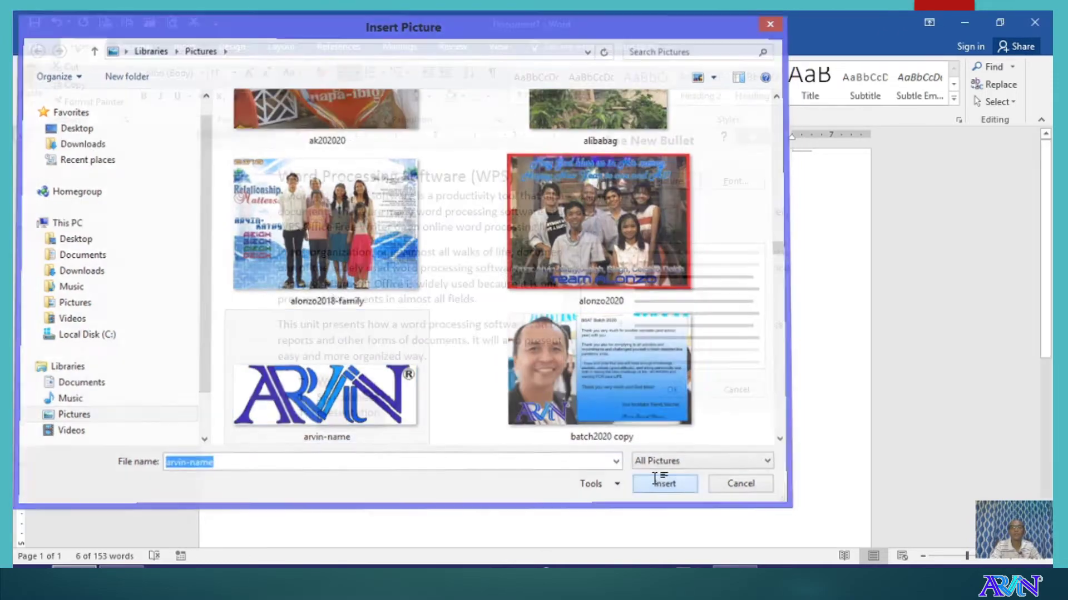
left_click(666, 395)
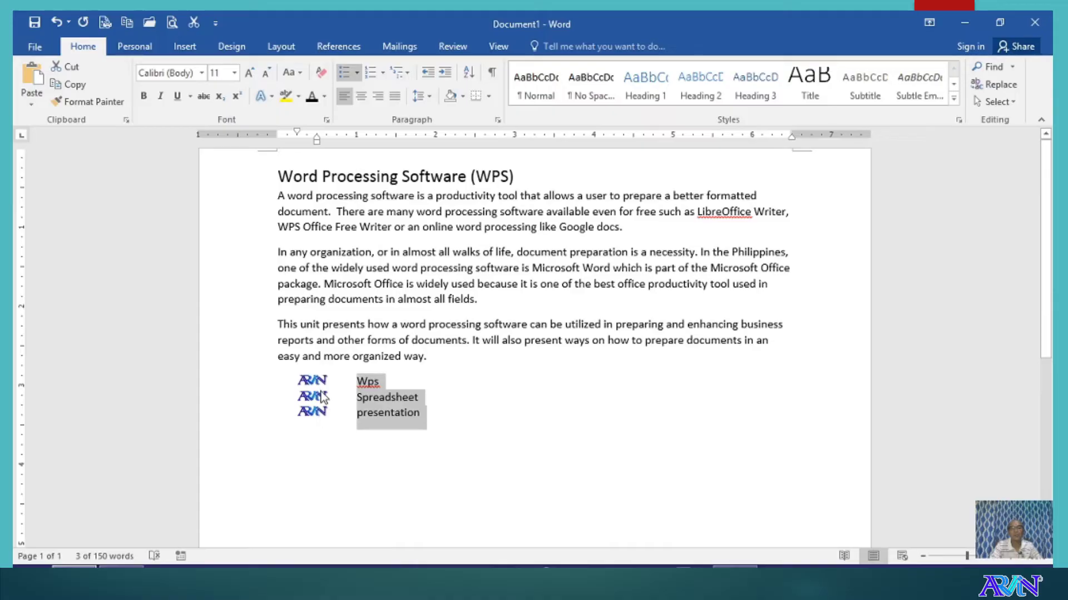
- Define the heart symbol from the Symbol font, character code 169, as the new bullet for the three selected list items
left_click(359, 72)
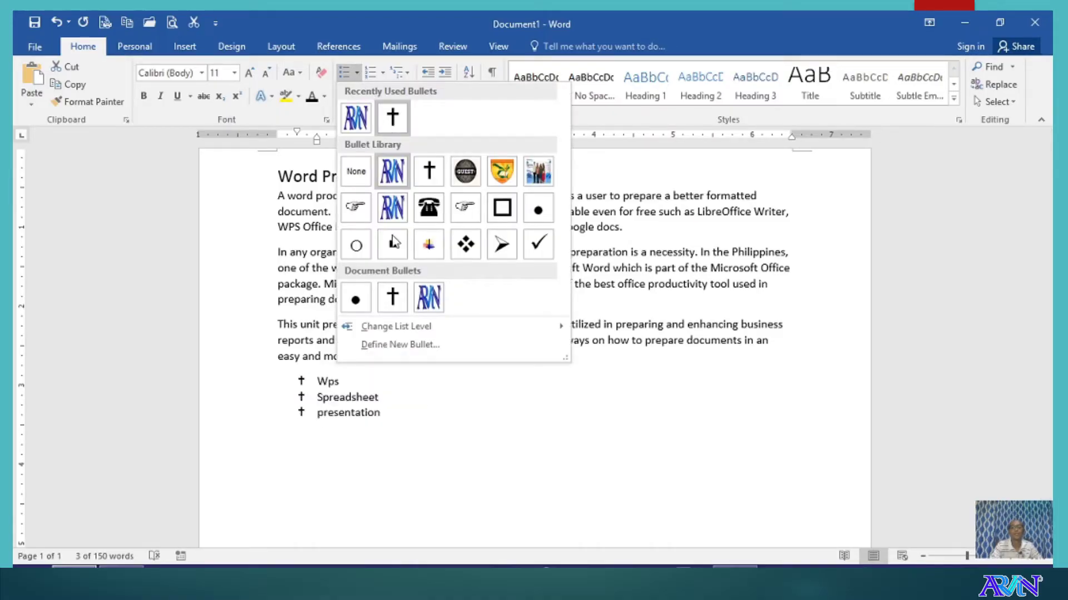
left_click(413, 344)
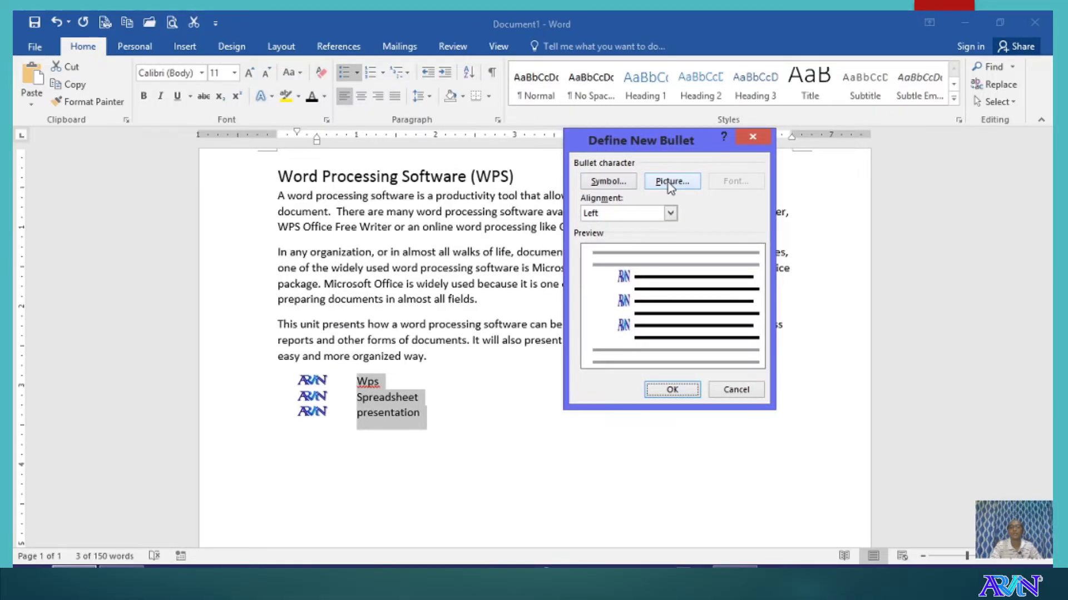
left_click(627, 185)
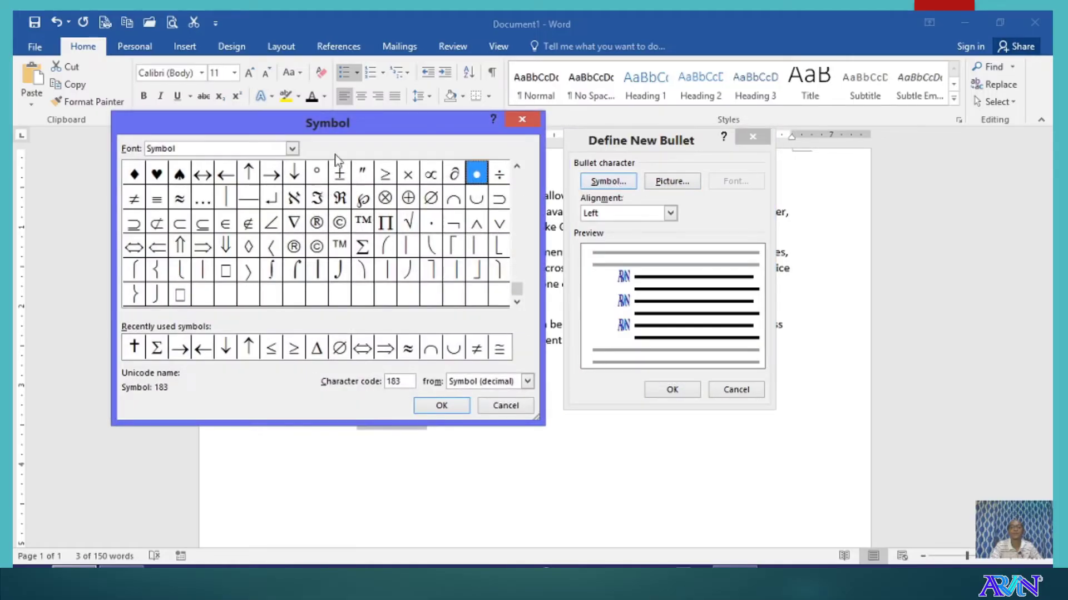
left_click(289, 149)
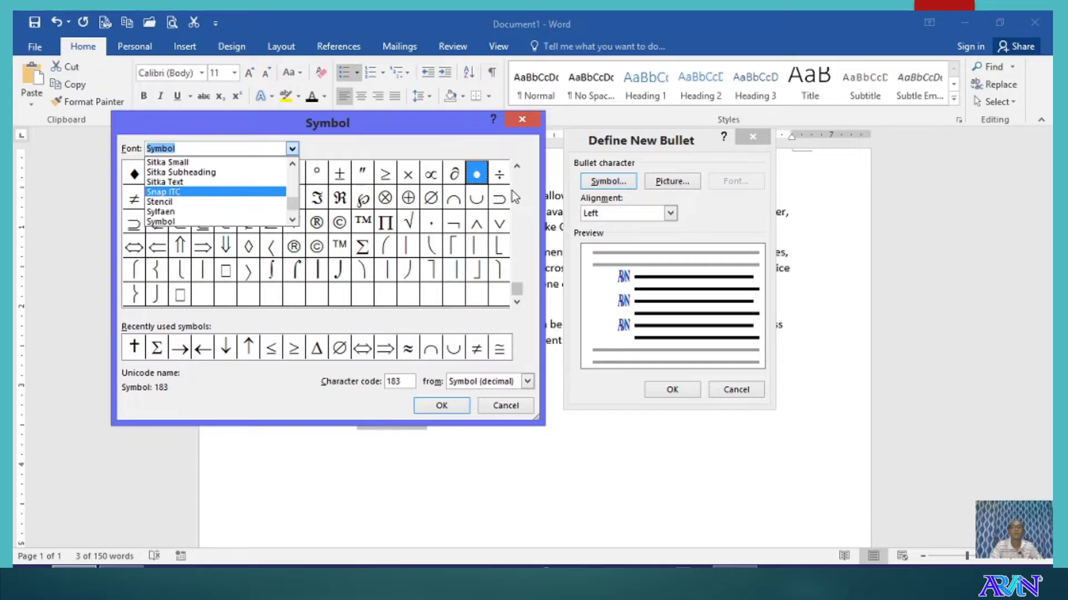
left_click(514, 189)
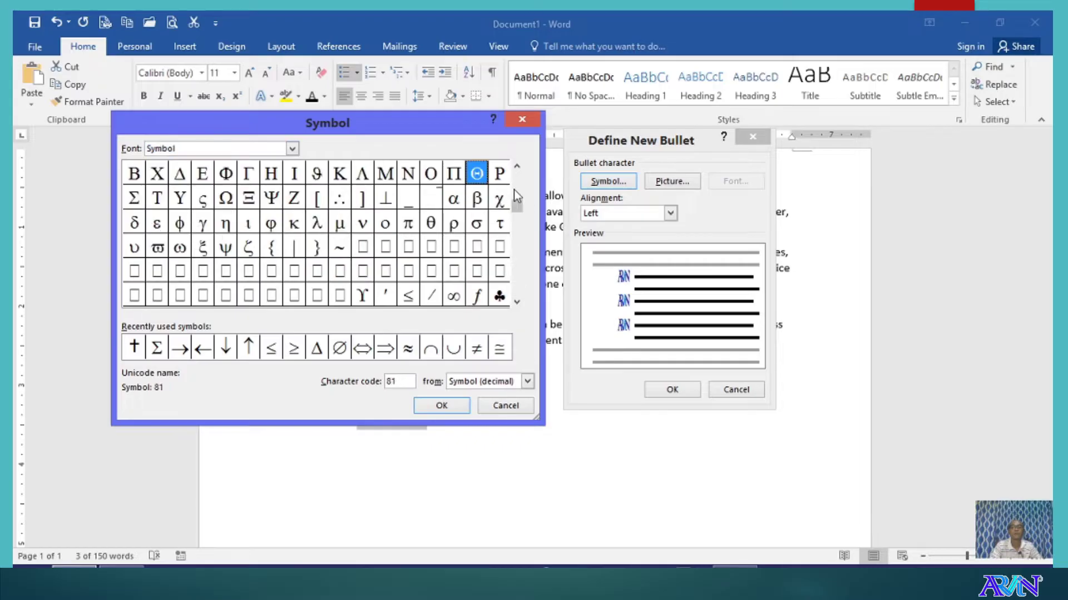
left_click(292, 148)
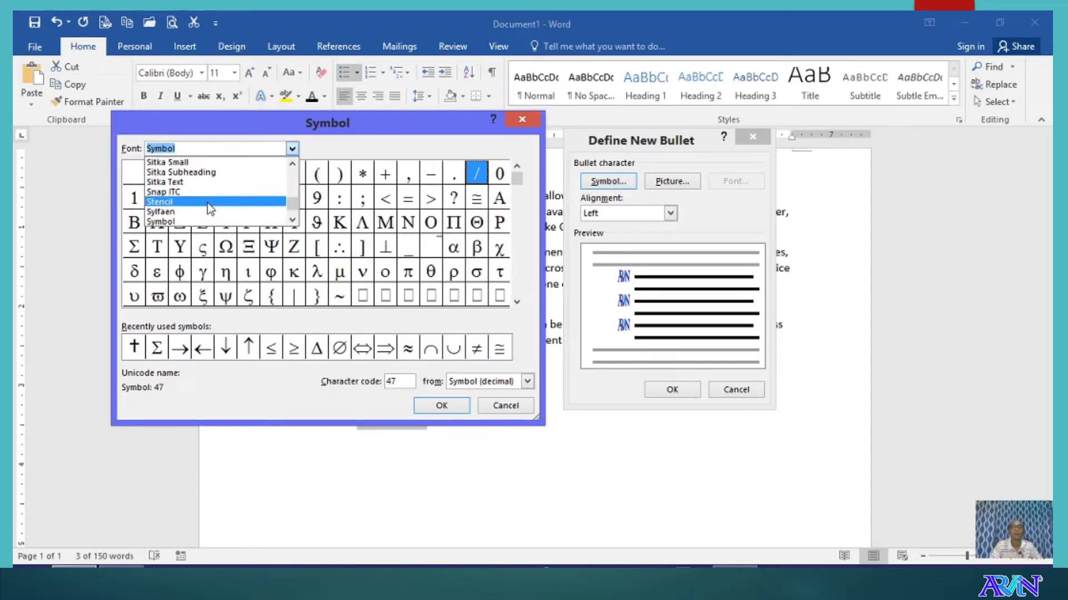
left_click(226, 223)
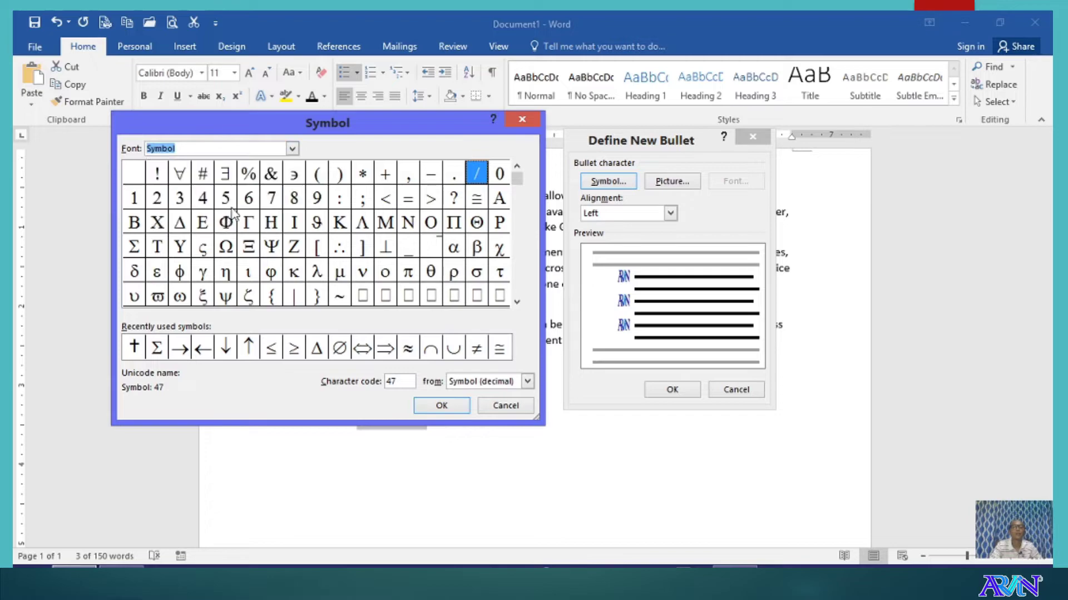
left_click_drag(518, 188, 517, 220)
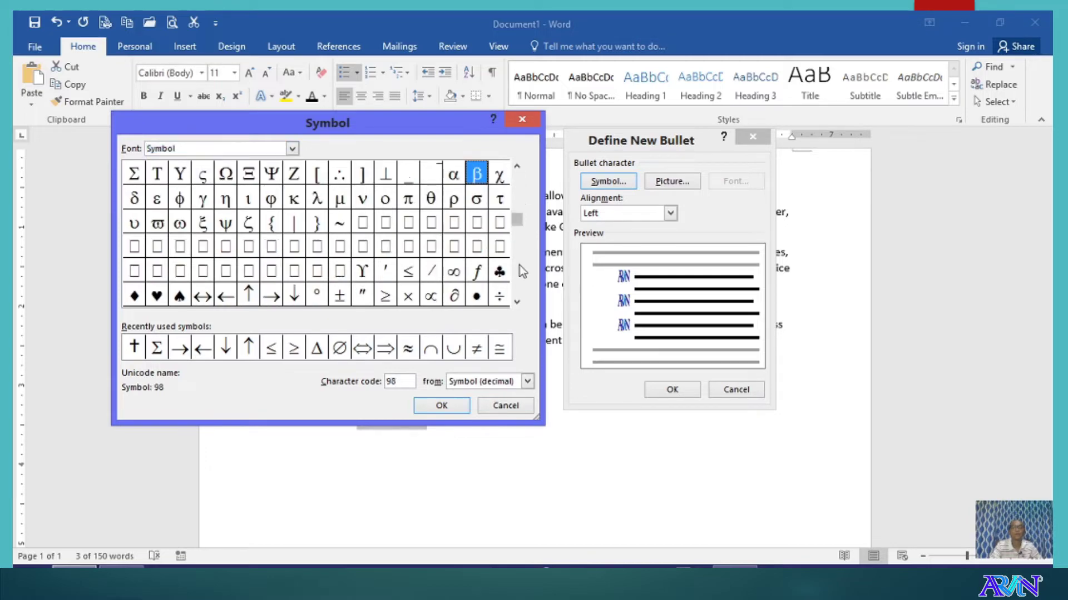
left_click(158, 303)
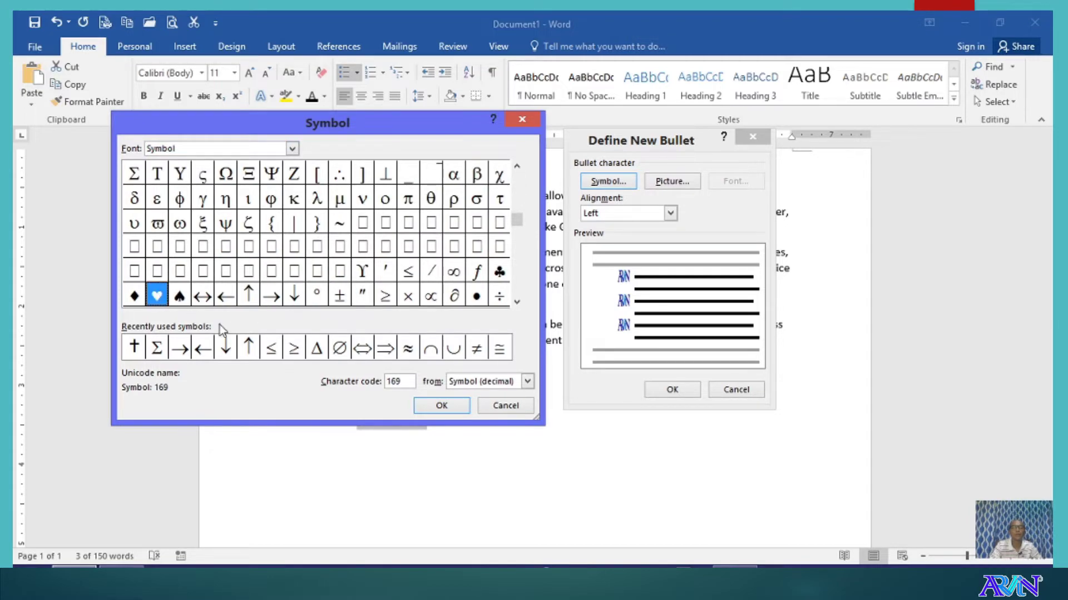
left_click(440, 405)
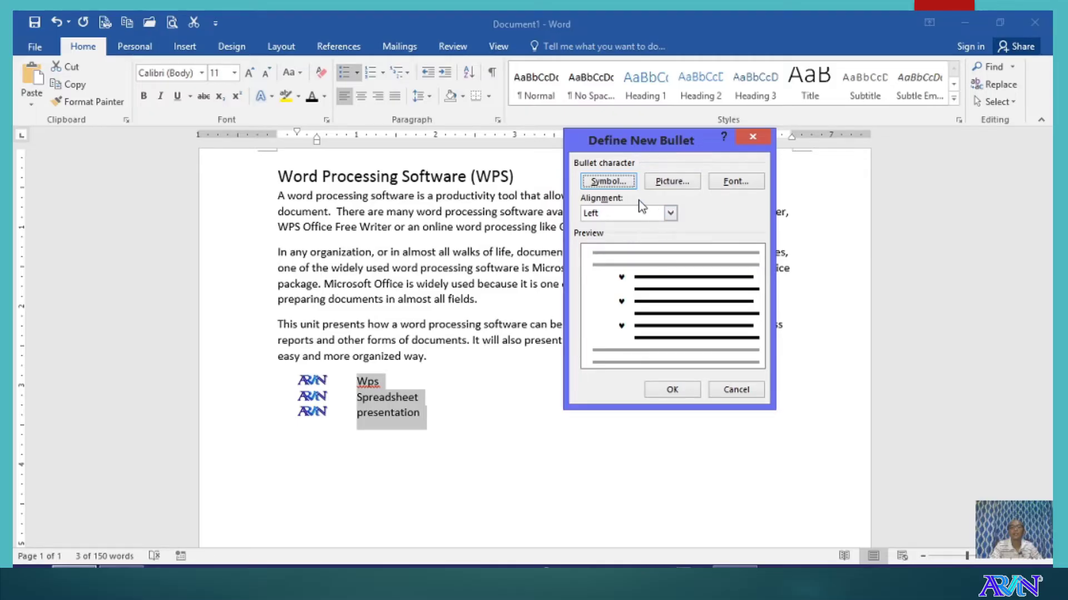
left_click(664, 392)
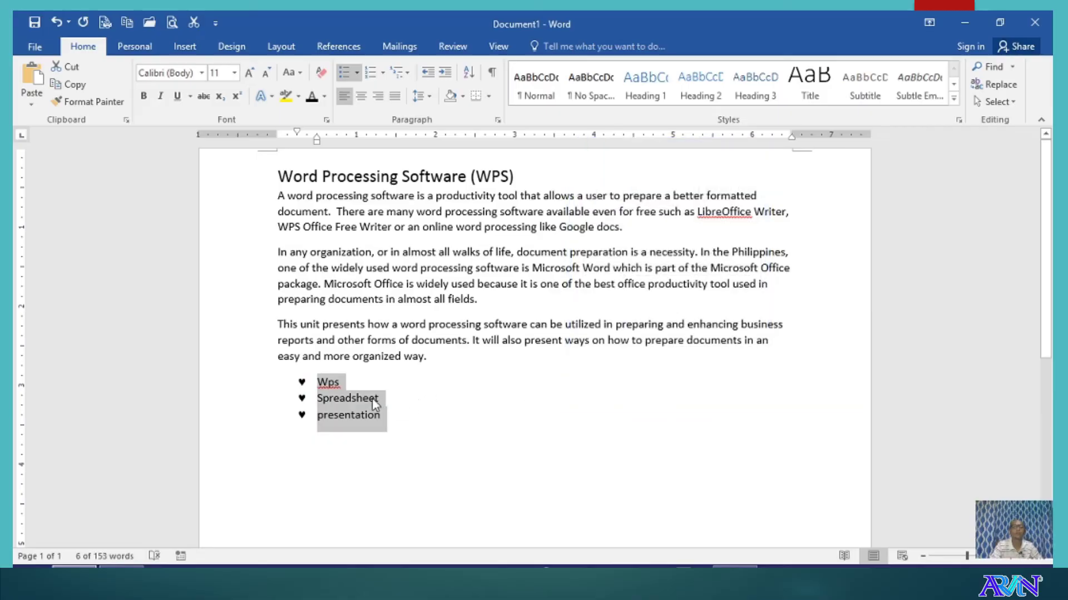
- End the bulleted list after its third item and convert the three items to a numbered list in the 1., 2., 3. format
left_click(399, 421)
key("Return")
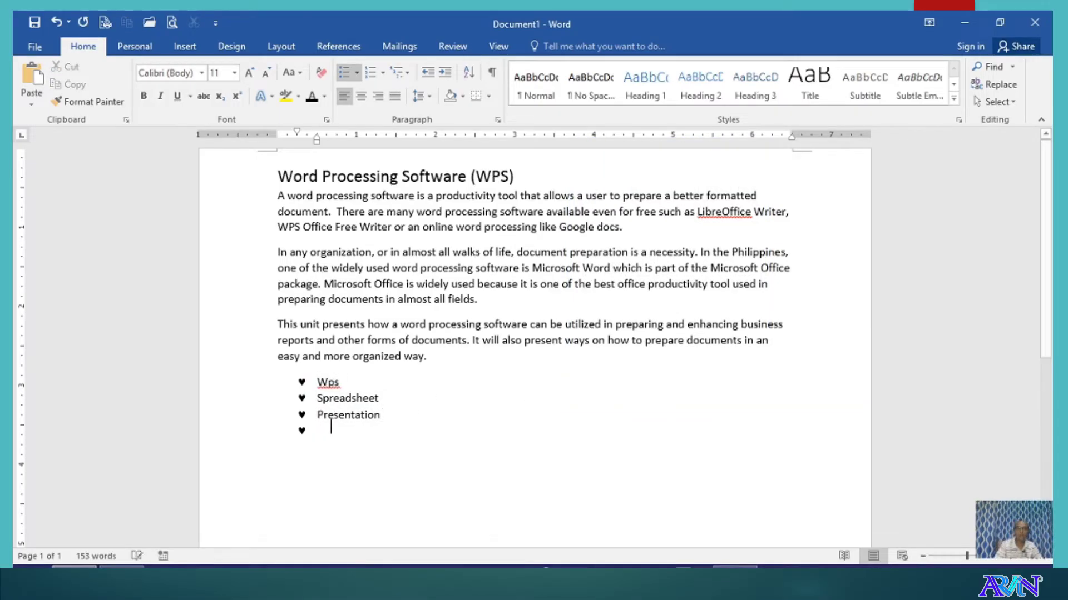
key("Return")
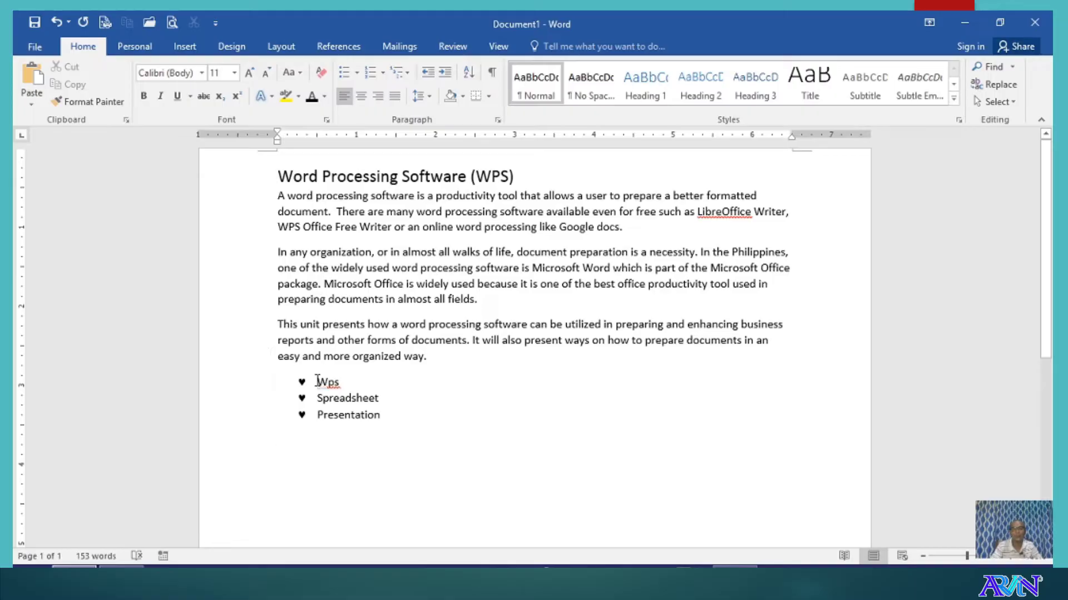
left_click_drag(317, 382, 391, 403)
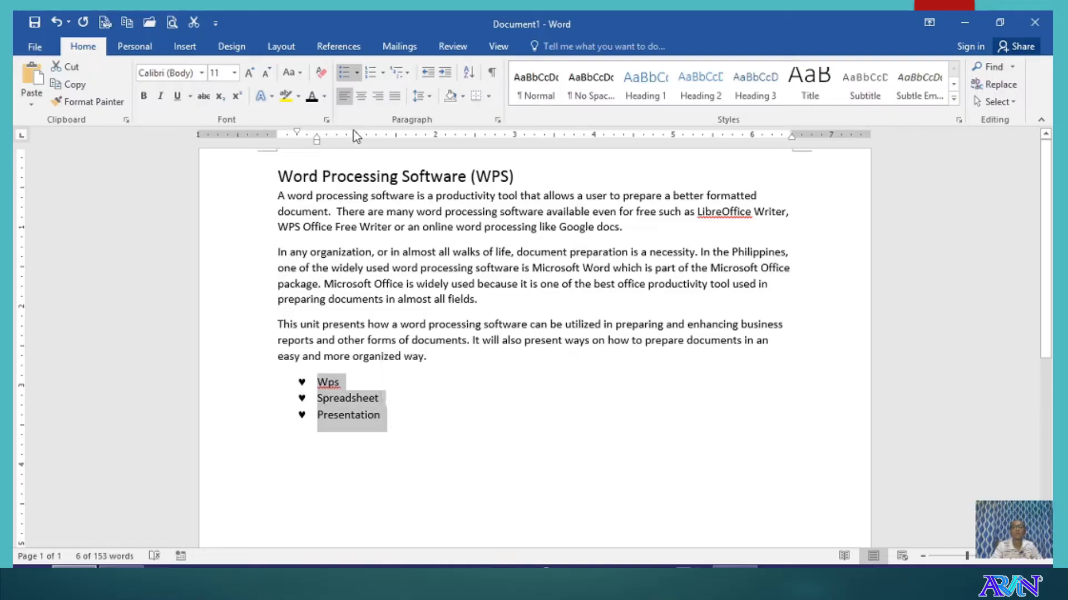
left_click(370, 74)
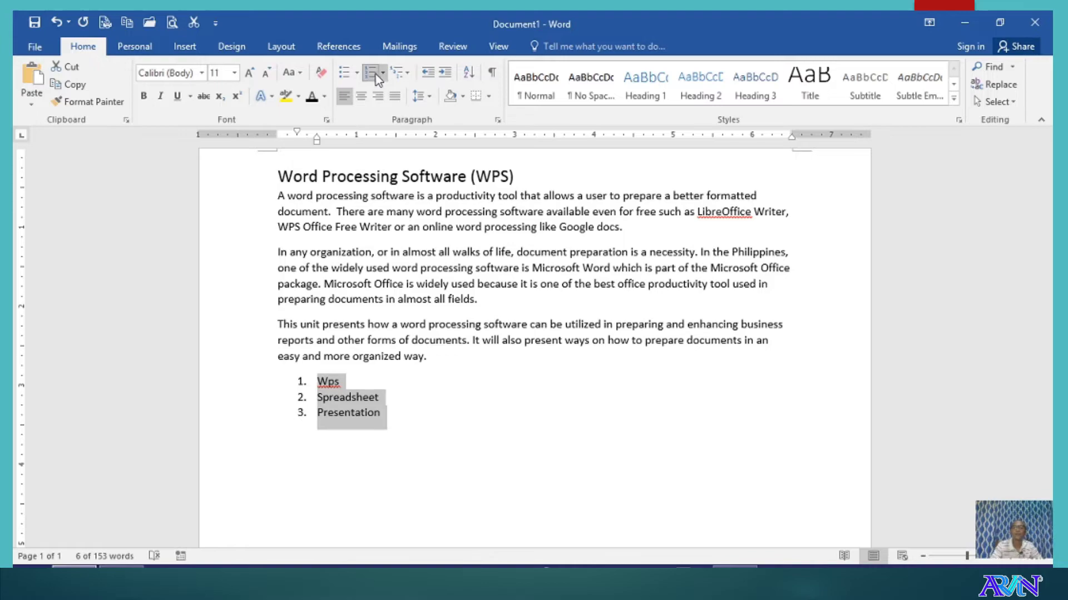
- Define a new number format for the list with an underscore answer blank and a space before each number, as in "_____ 1."
left_click(385, 78)
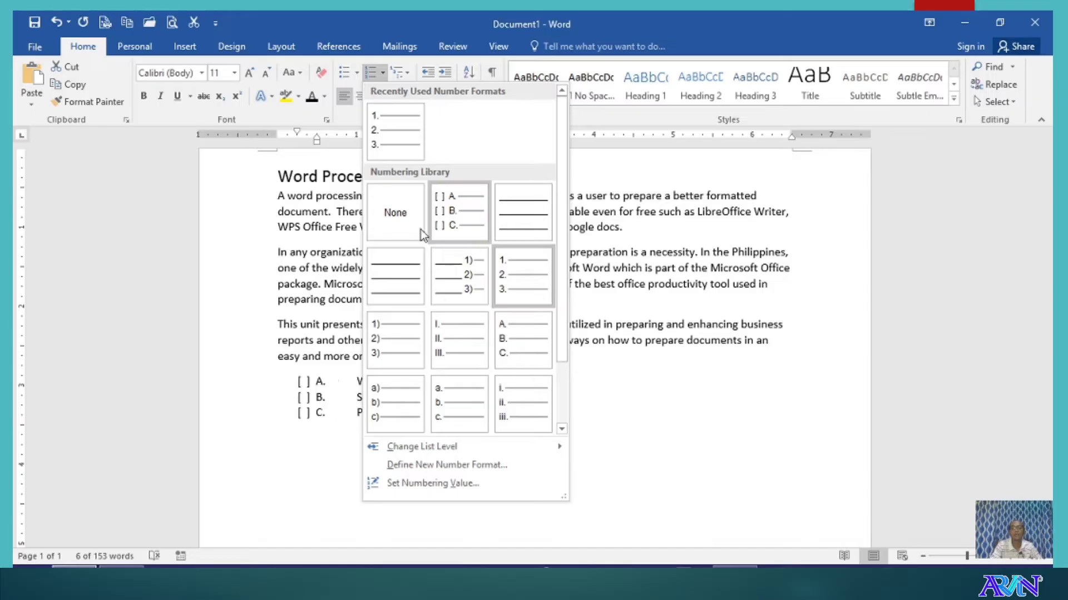
left_click(436, 465)
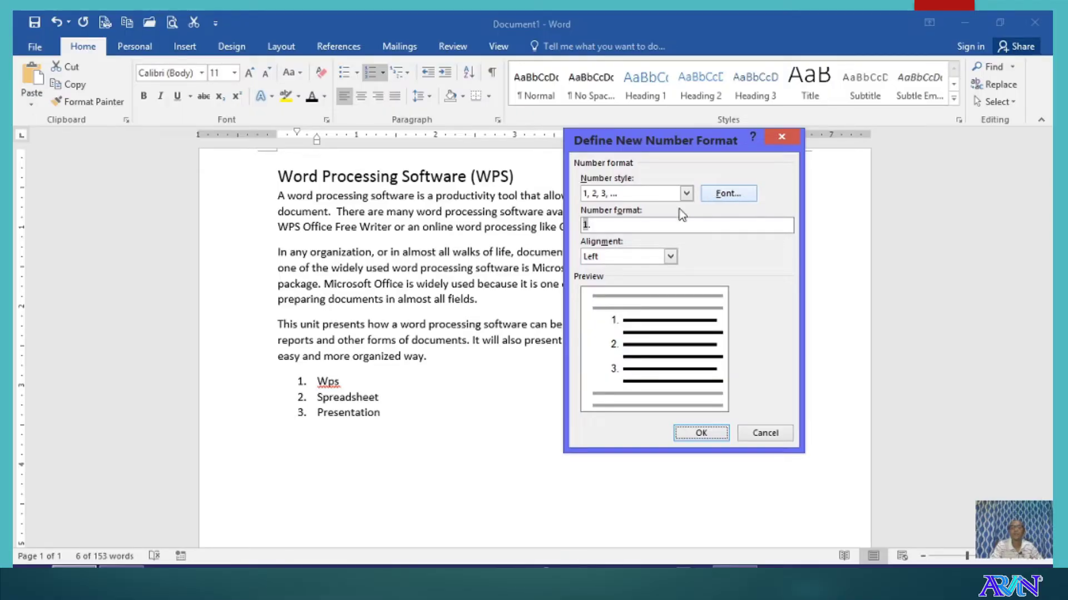
left_click(634, 225)
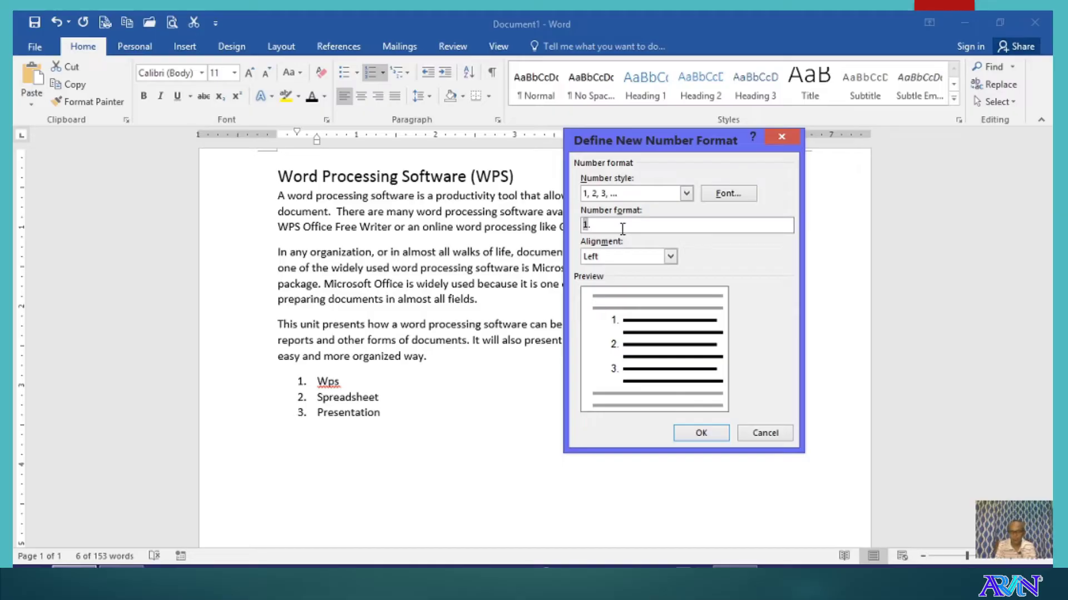
type("_____")
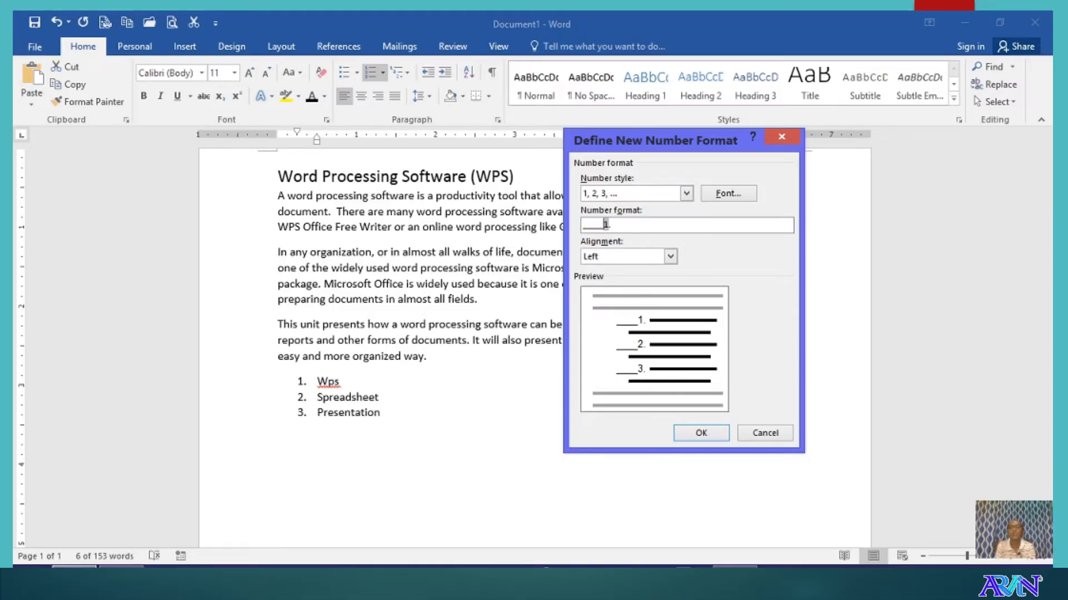
type("_")
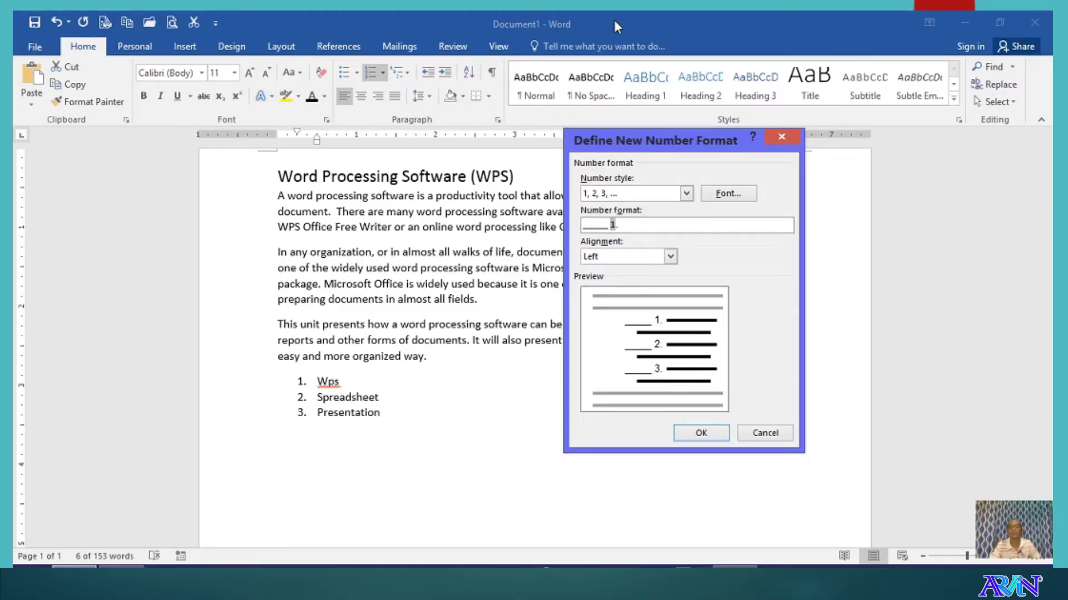
left_click(700, 430)
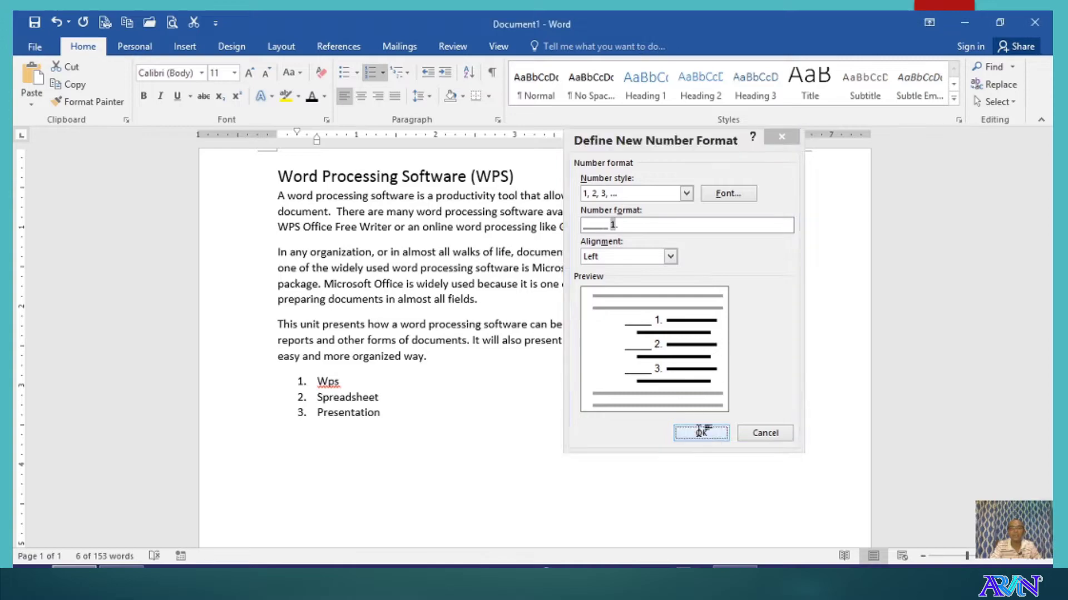
- Continue the numbered list after "Presentation" with the items "Dtp", "Dfgdf" and "Dfdfd", and start an empty seventh item
left_click(443, 416)
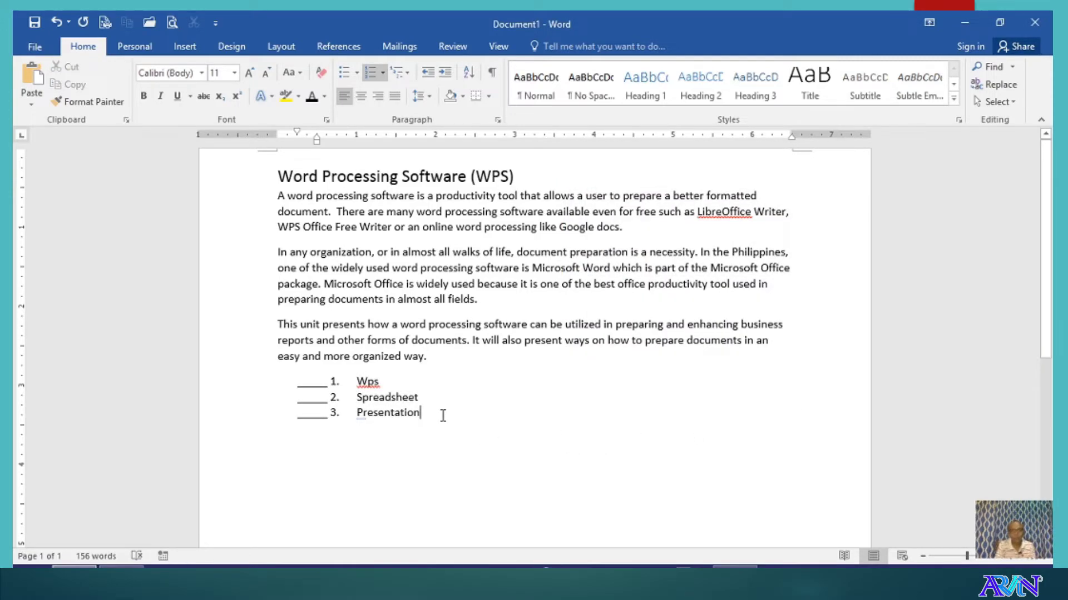
key("Return")
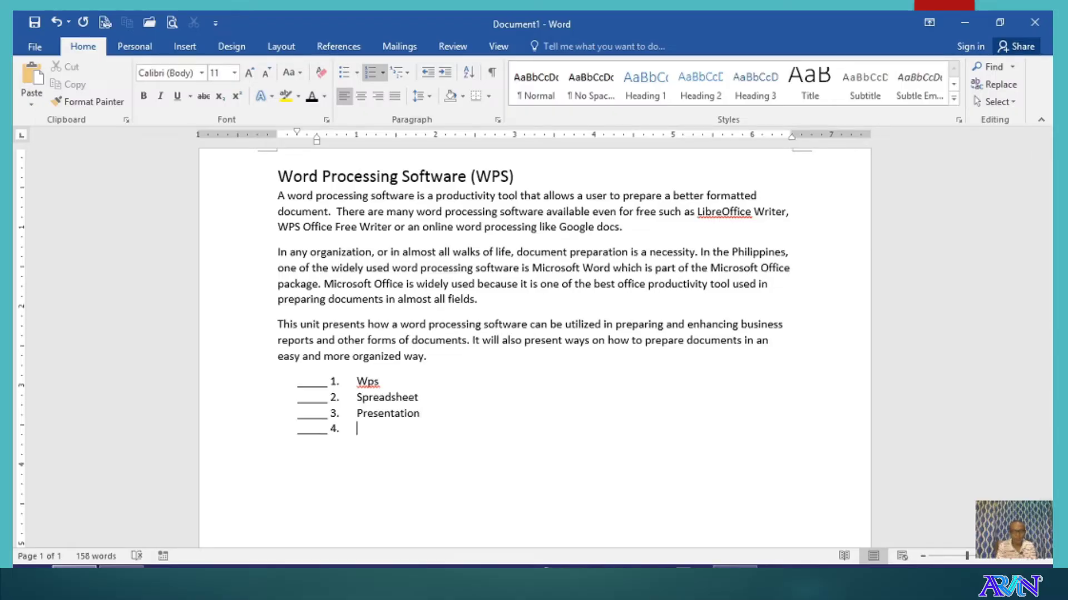
type("Dtp")
key("Return")
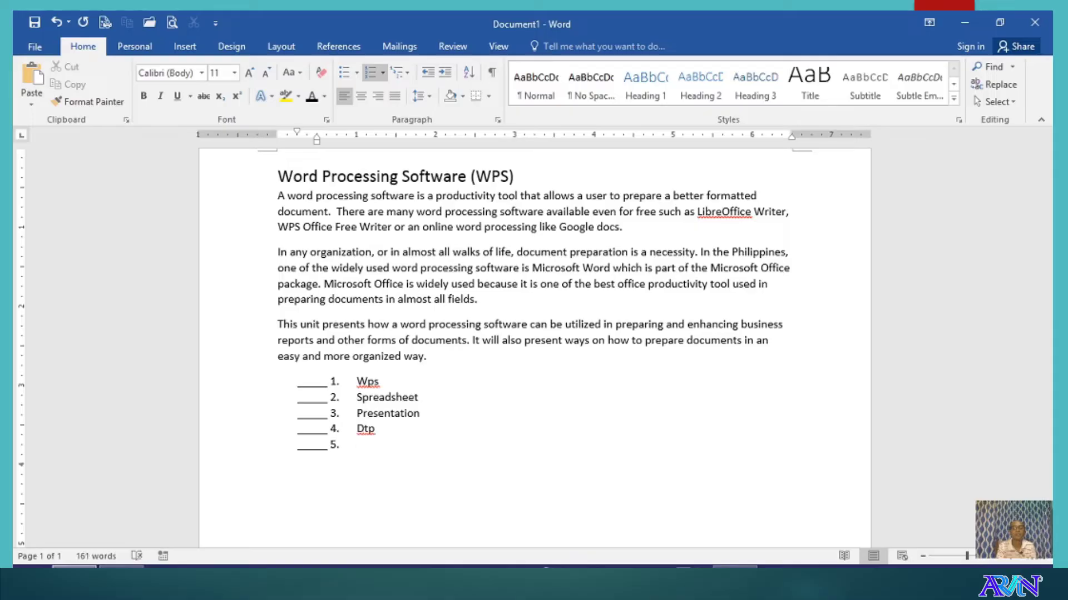
type("dfgdf")
key("Return")
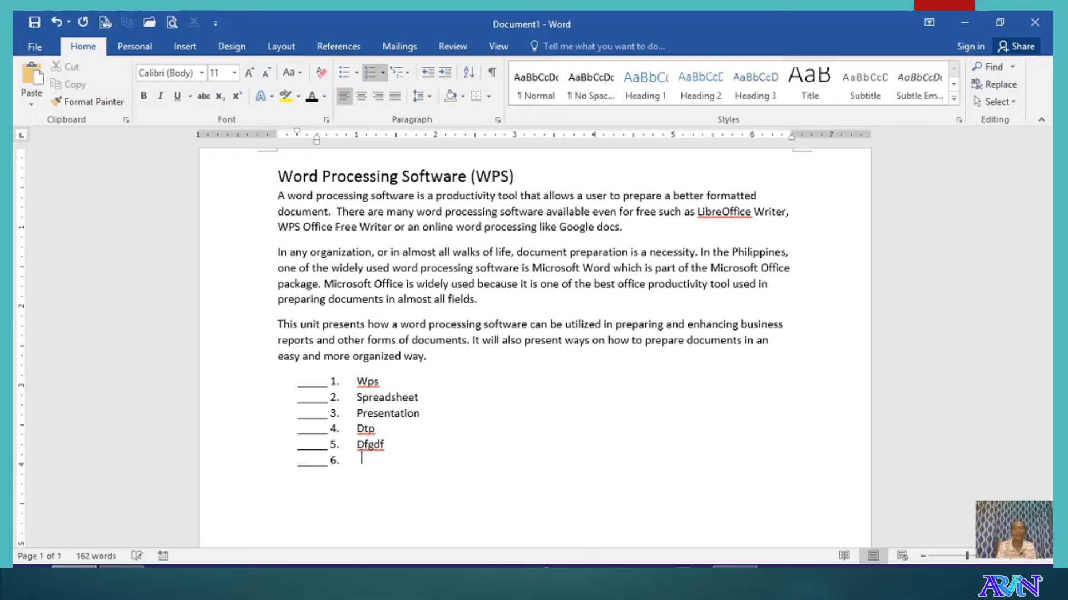
type("dfdfd")
key("Return")
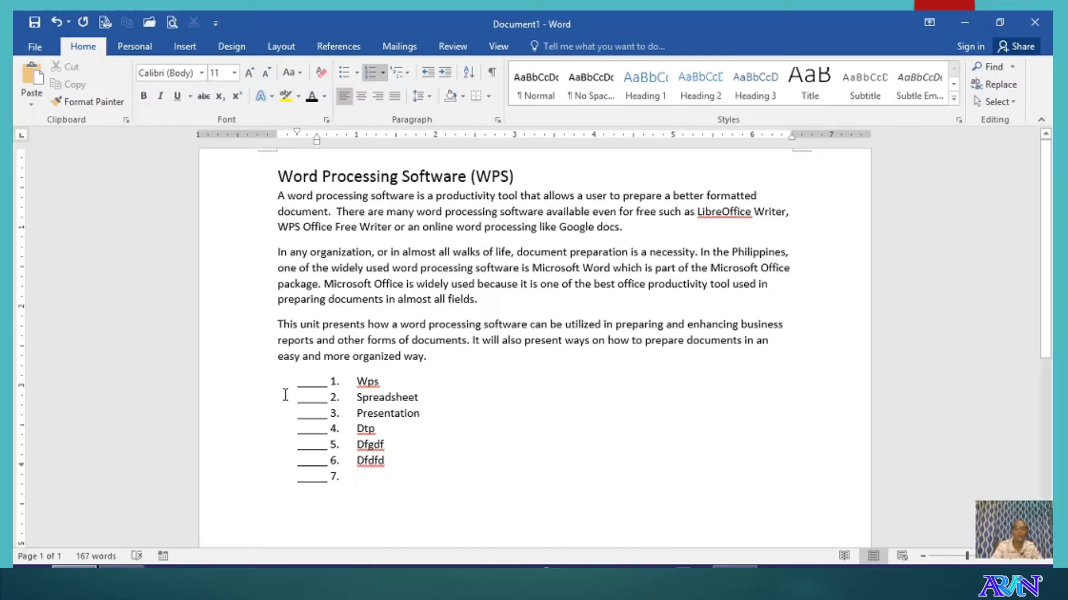
- Select all the numbered list items and set the font of their number format to Britannic Bold
left_click_drag(357, 381, 398, 479)
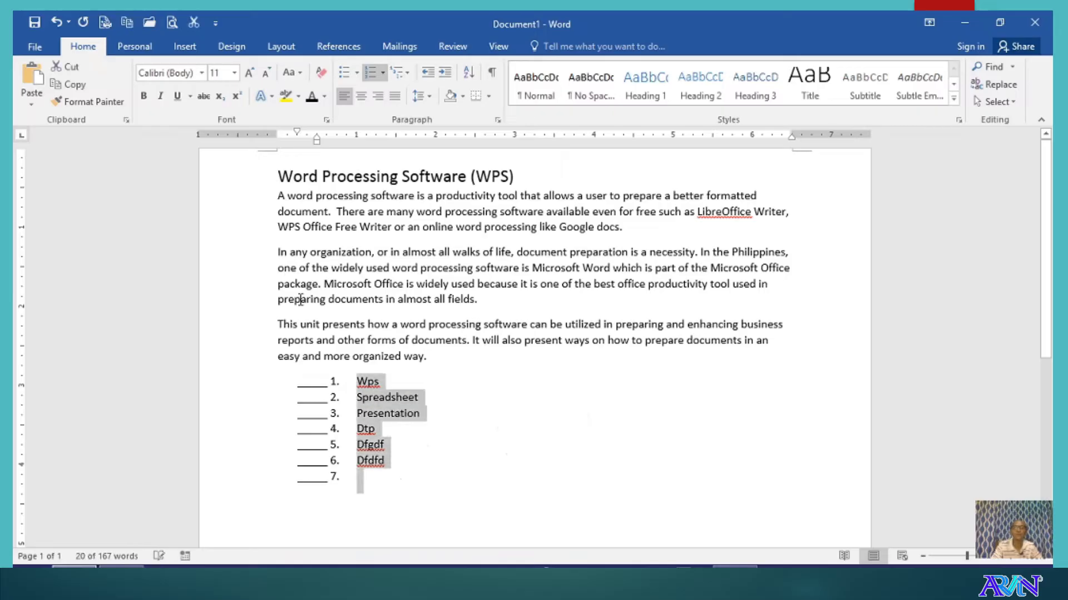
left_click(384, 73)
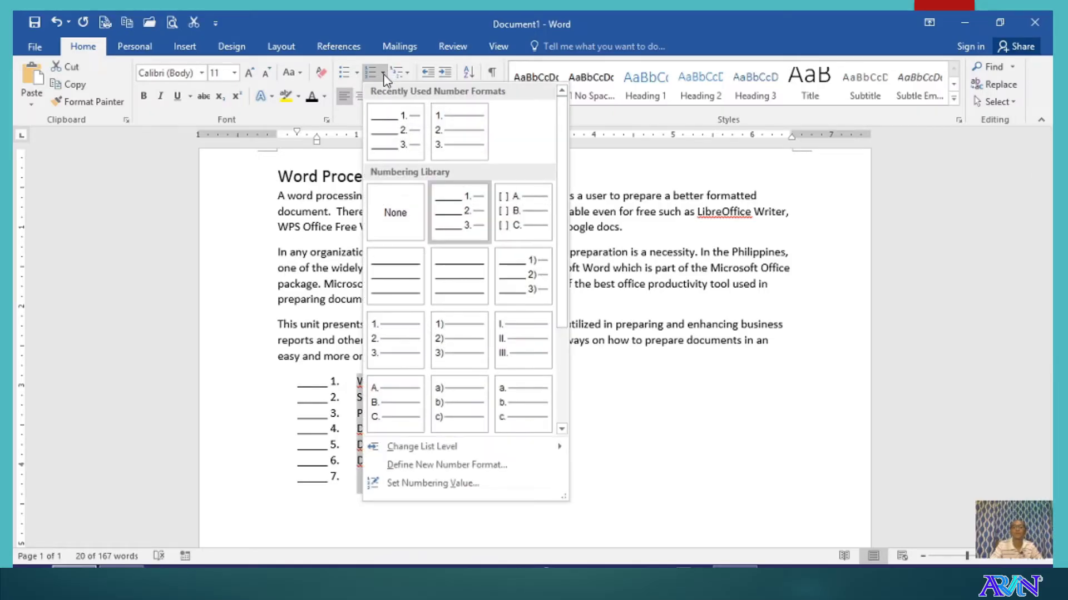
left_click(439, 471)
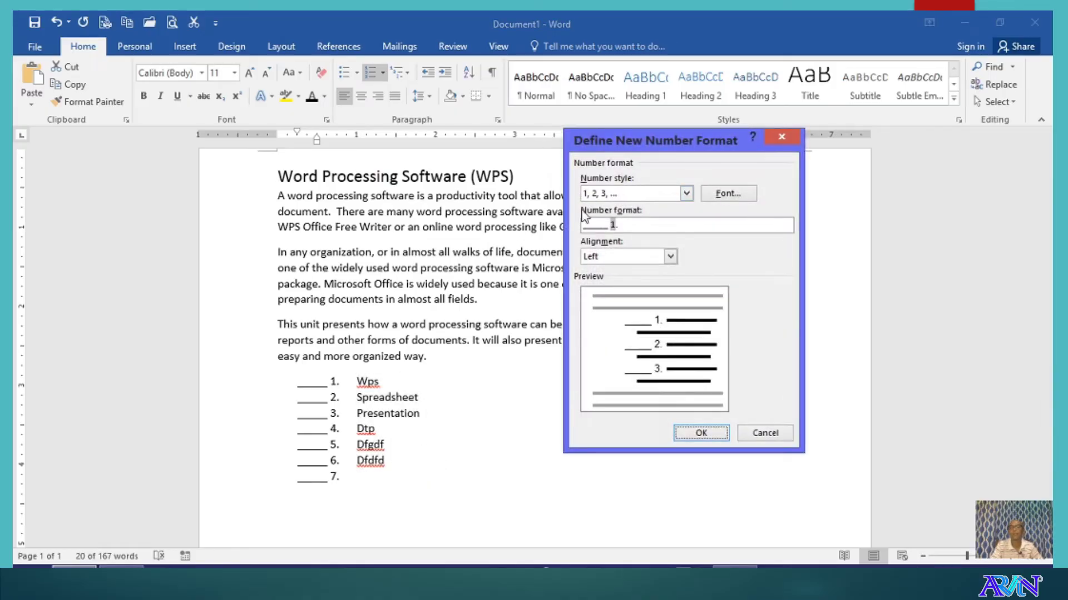
left_click(729, 195)
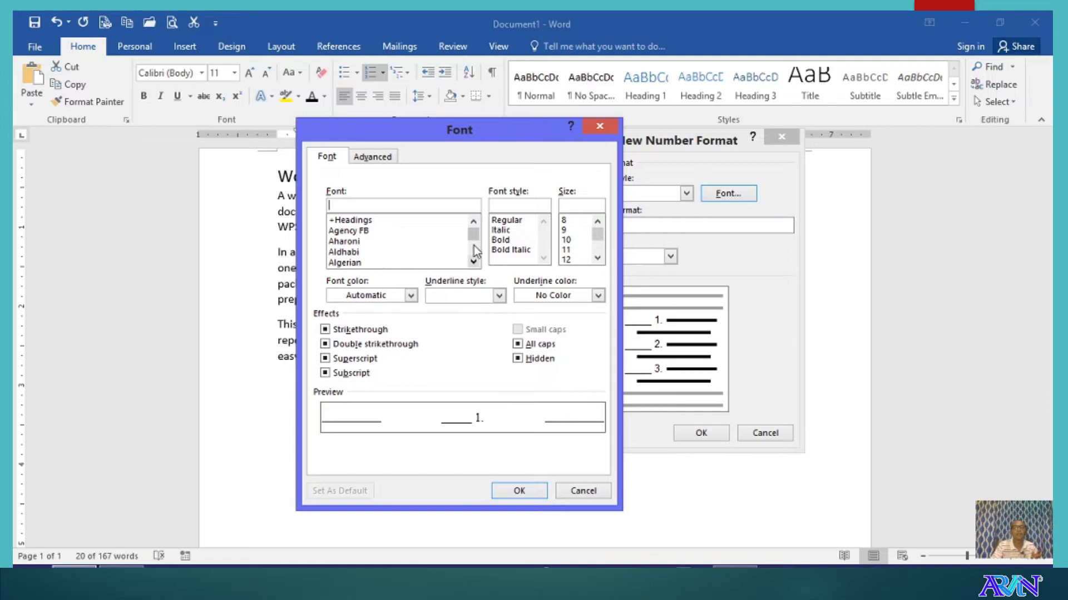
left_click_drag(473, 245, 479, 232)
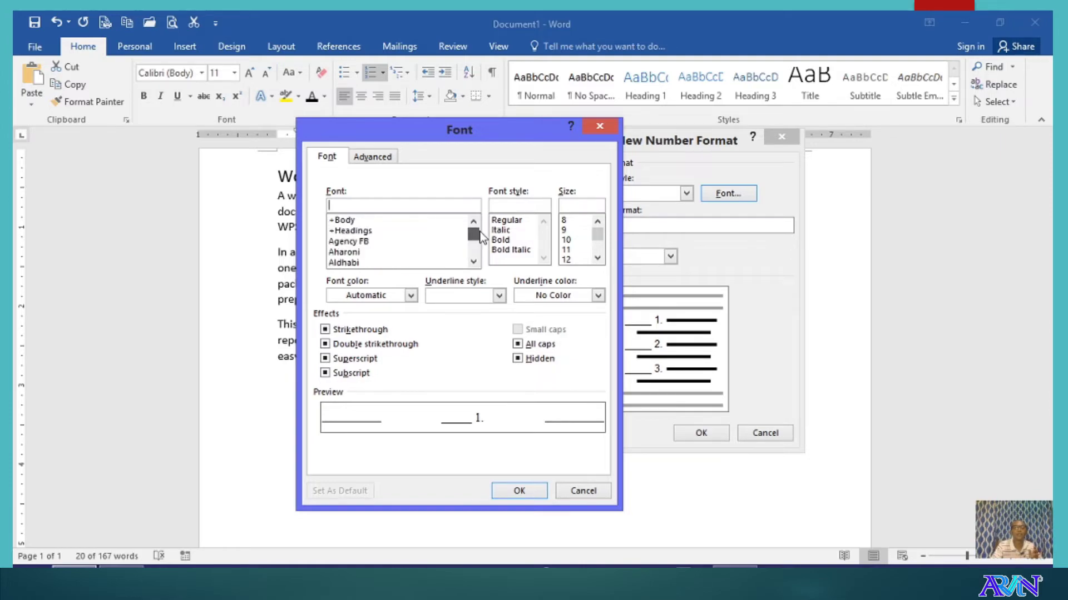
left_click(355, 265)
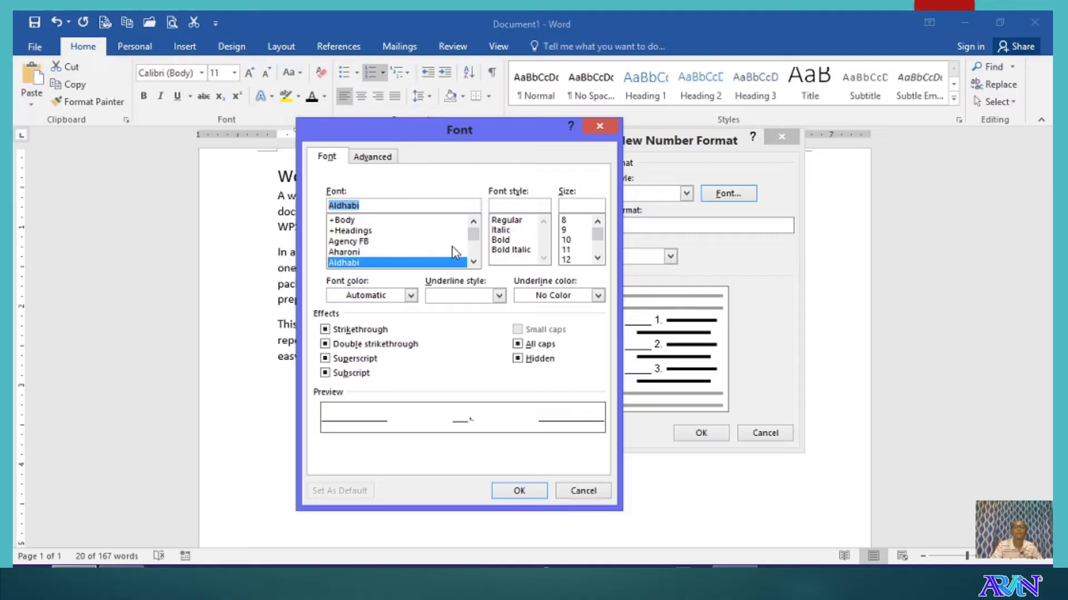
scroll(480, 244, "down", 10)
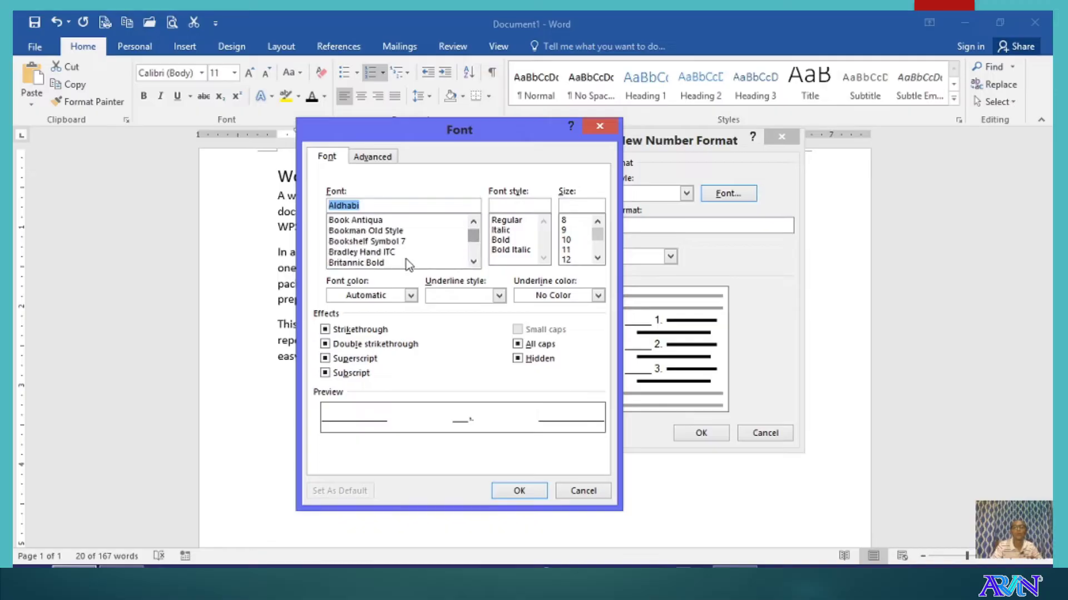
left_click(367, 262)
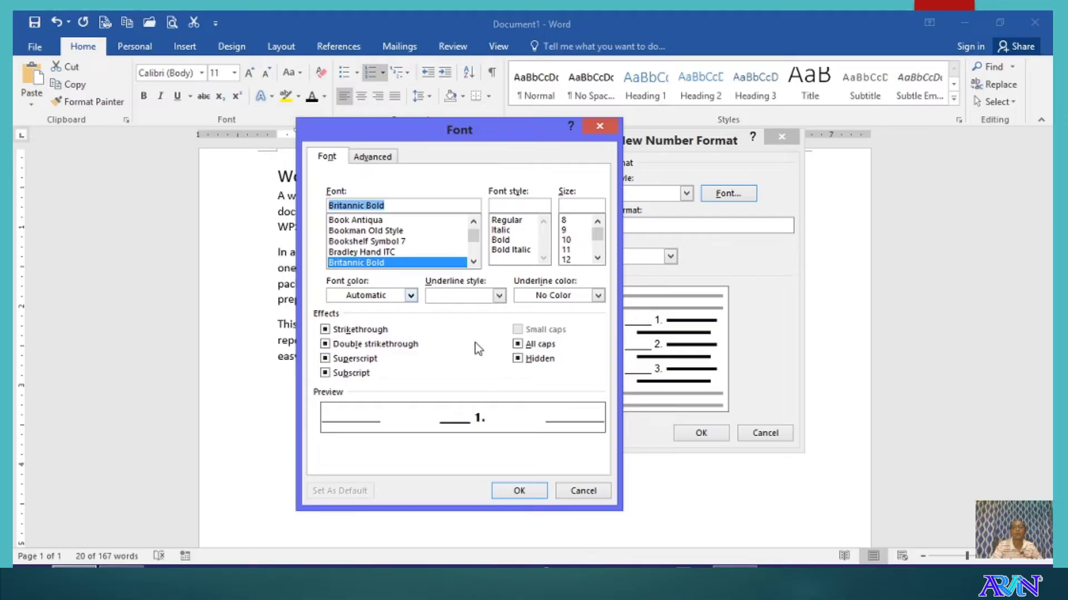
left_click(520, 491)
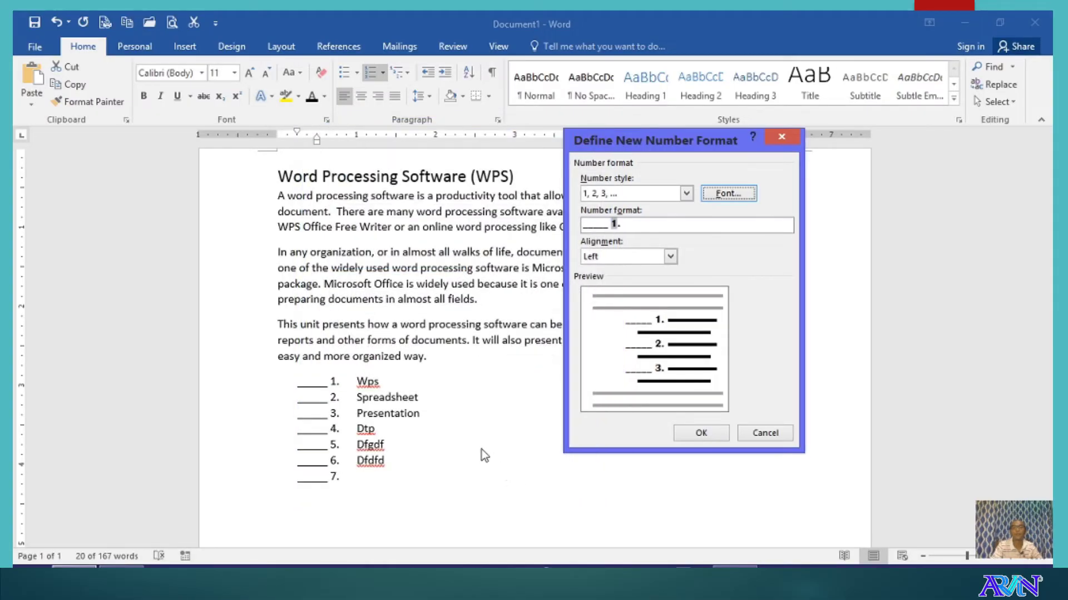
- Apply the Britannic Bold number format to all the selected list items and clear the selection
left_click(676, 432)
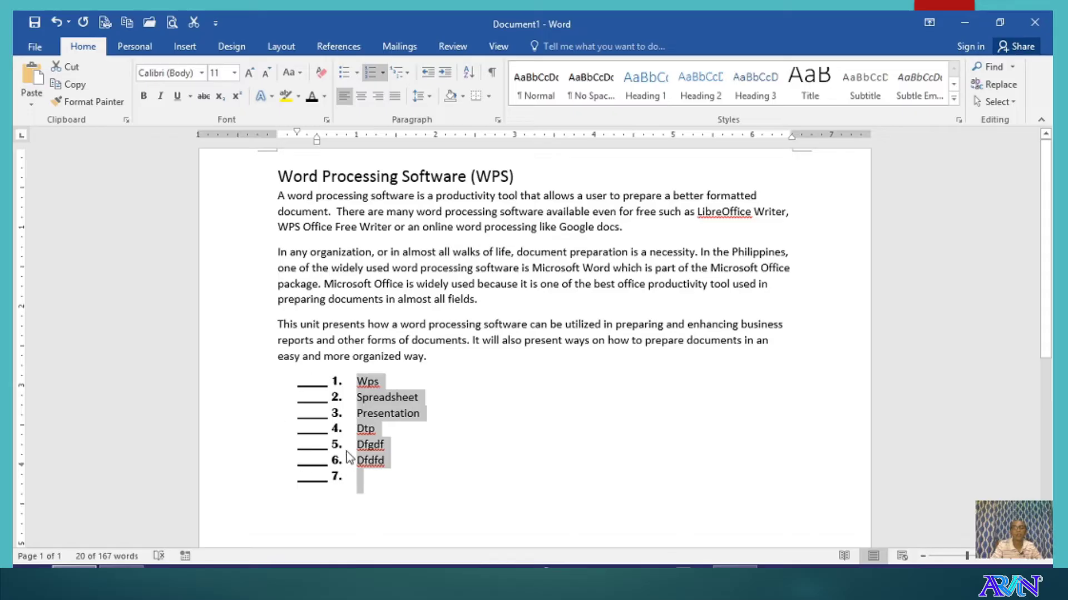
left_click(391, 397)
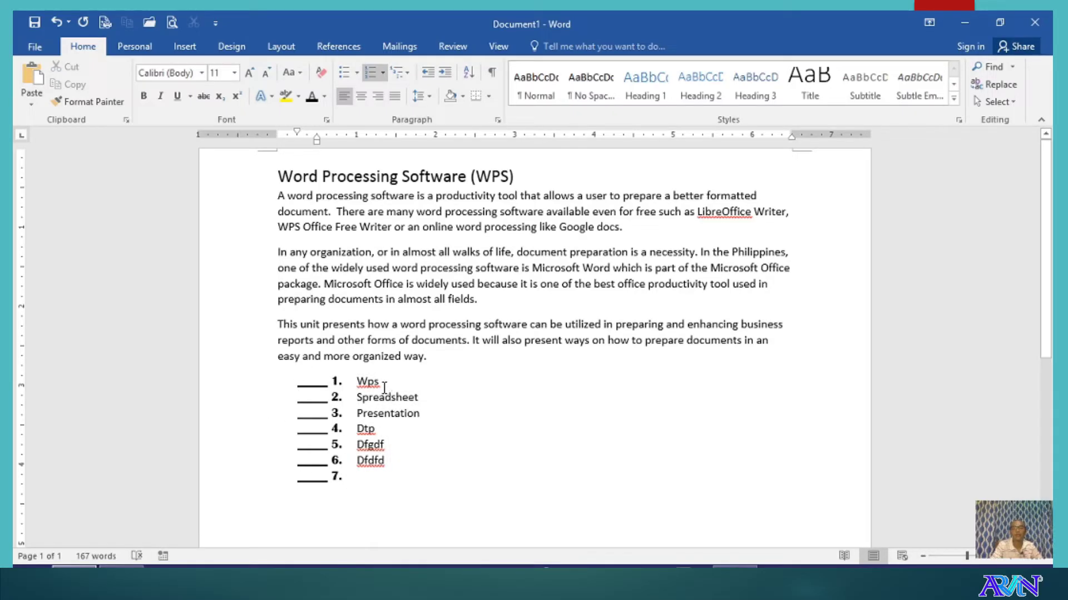
left_click(383, 480)
- Select all the numbered list items and set their numbering value to start a new list at 10
left_click_drag(358, 381, 376, 475)
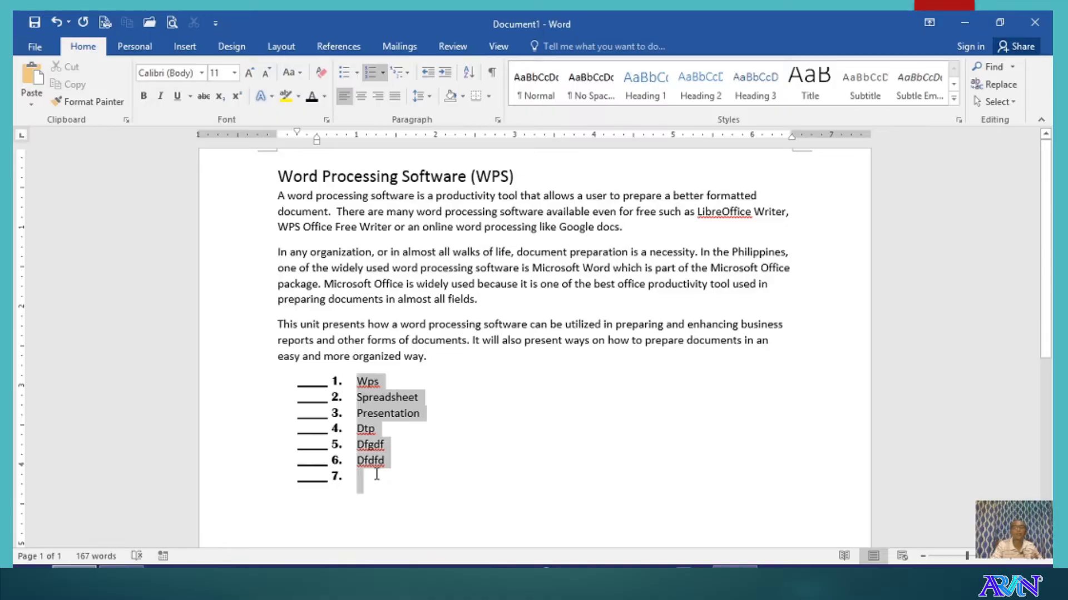
left_click(383, 73)
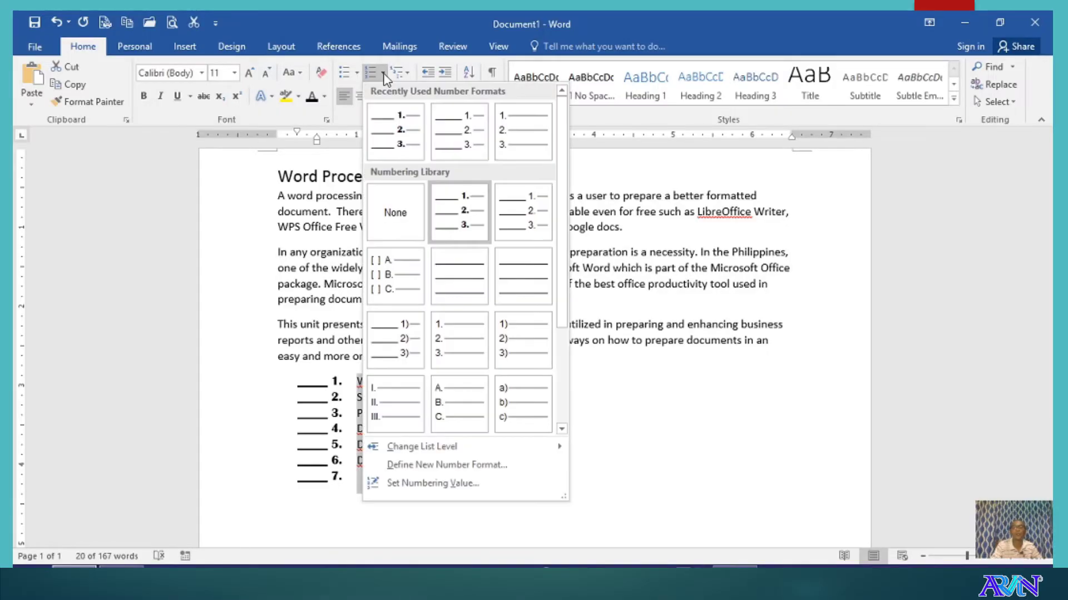
left_click(434, 483)
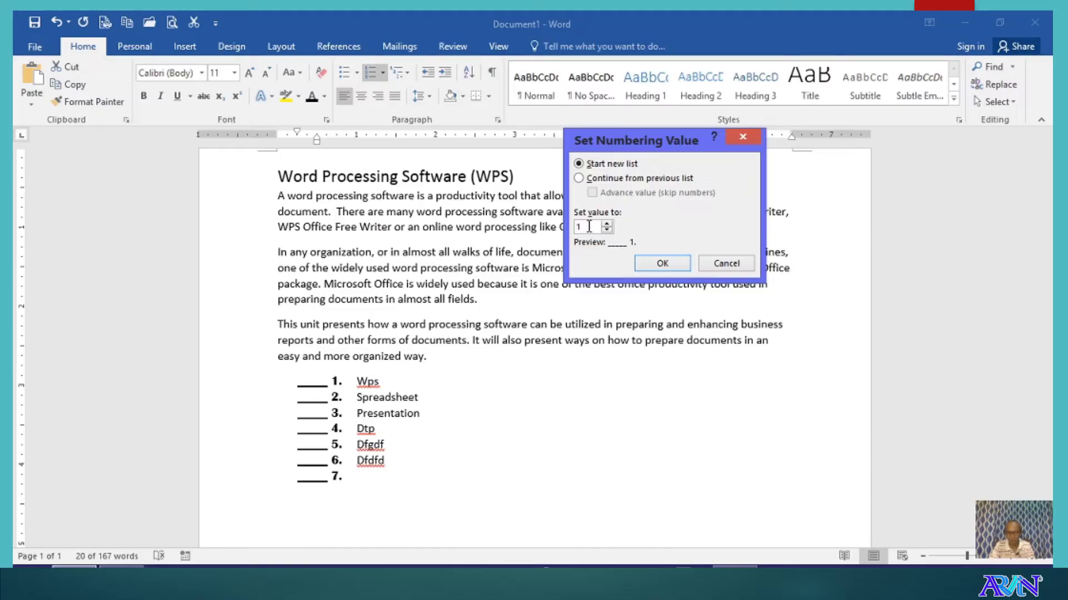
type("0")
left_click(662, 263)
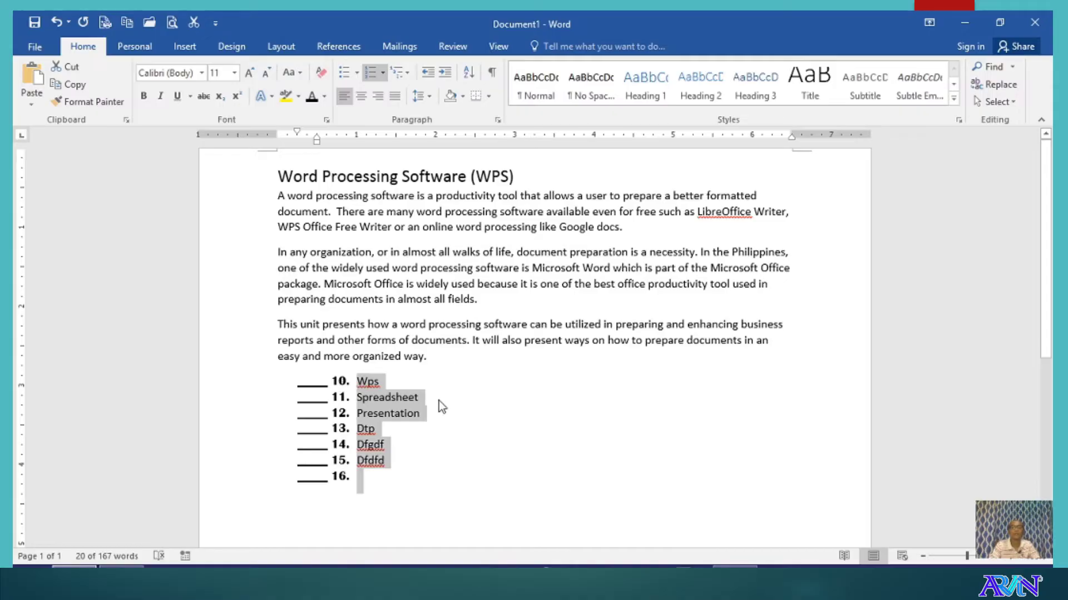
- Justify the first body paragraph below the title
left_click(416, 300)
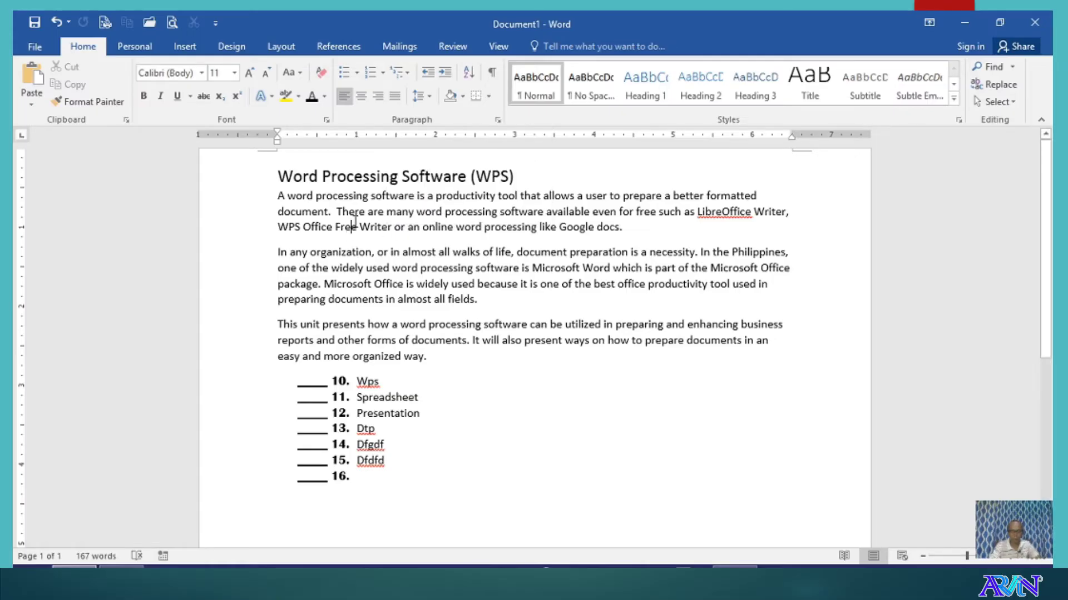
key("ctrl+j")
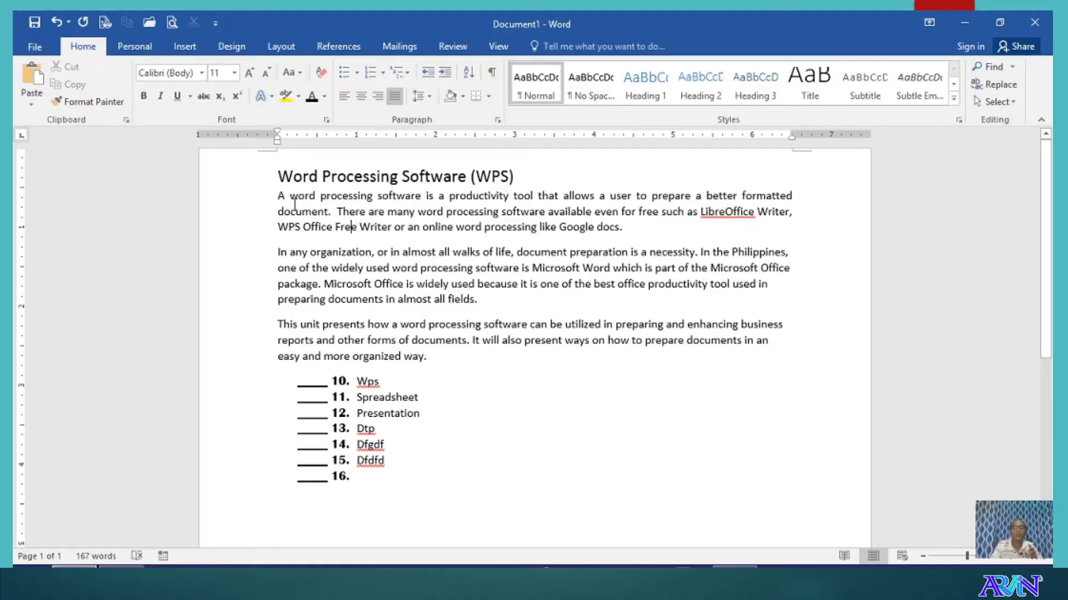
left_click_drag(271, 200, 621, 229)
left_click(498, 211)
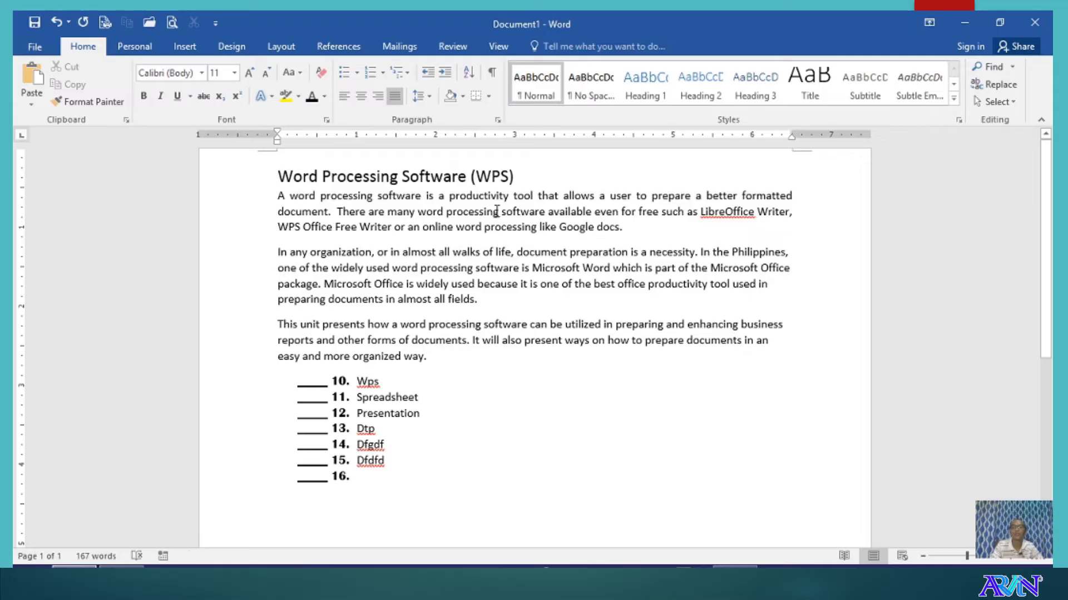
- Try double, single and 1.5 line spacing on the second body paragraph, undoing the 1.5 spacing
left_click(511, 284)
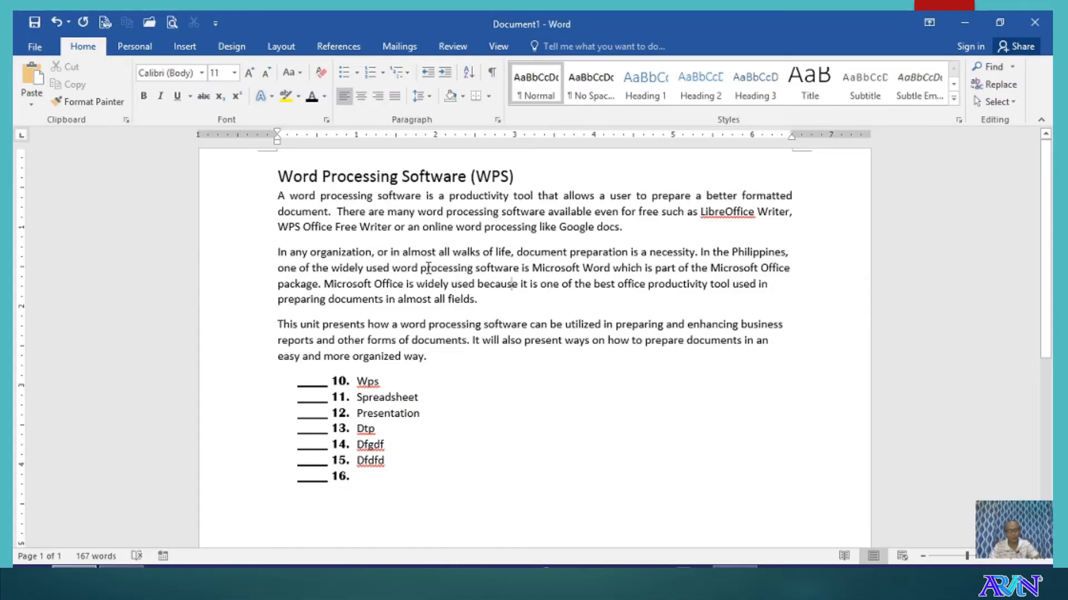
key("ctrl+2")
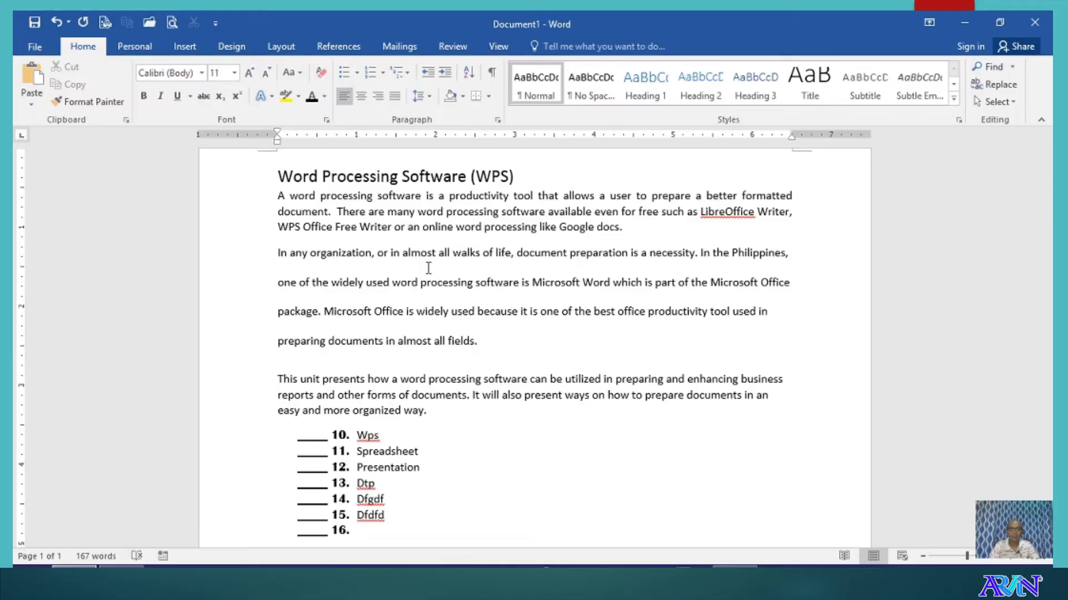
key("ctrl+1")
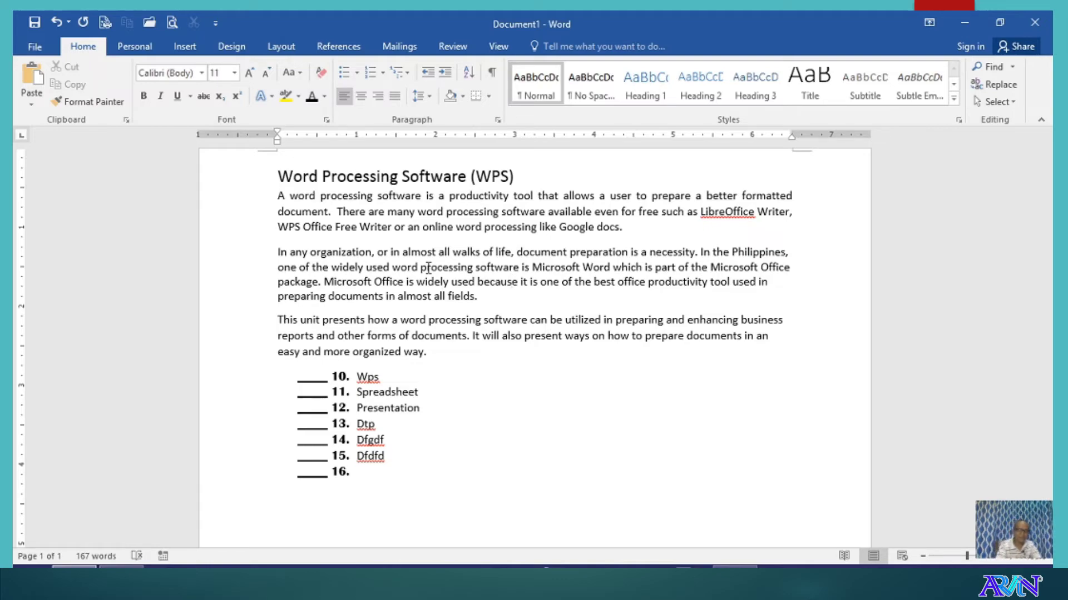
key("ctrl+5")
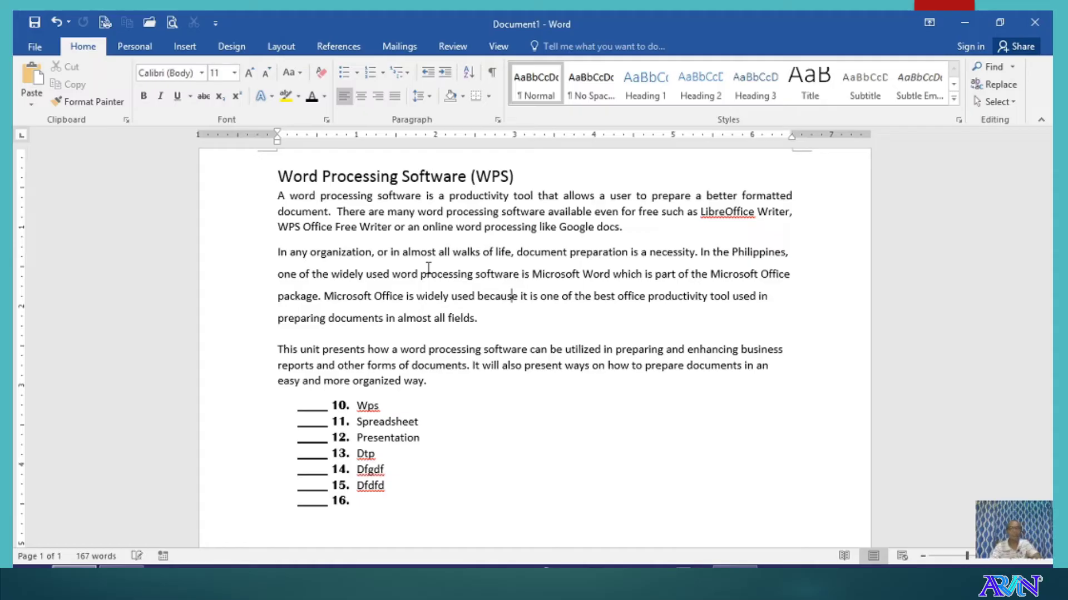
key("ctrl+z")
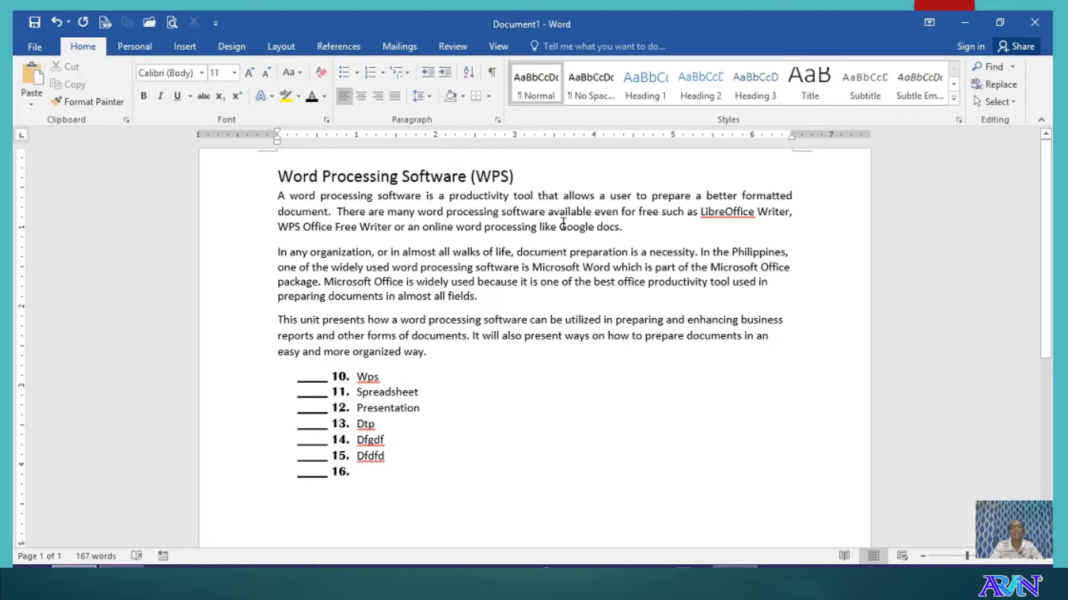
- Select across the three body paragraphs, set their line spacing to 1.5 lines and justify them
left_click_drag(596, 232, 397, 321)
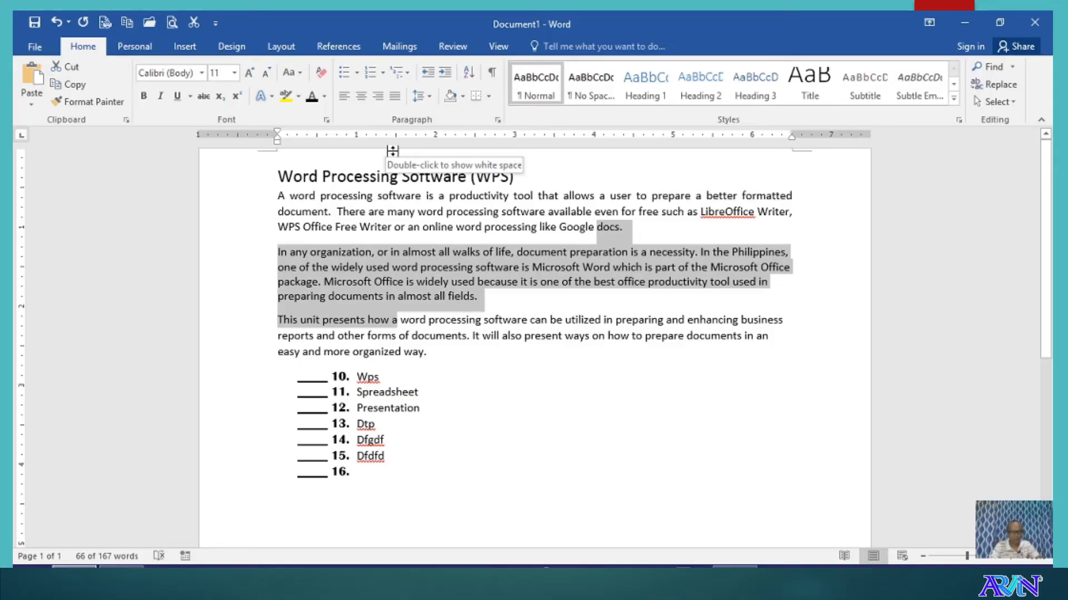
key("ctrl+5")
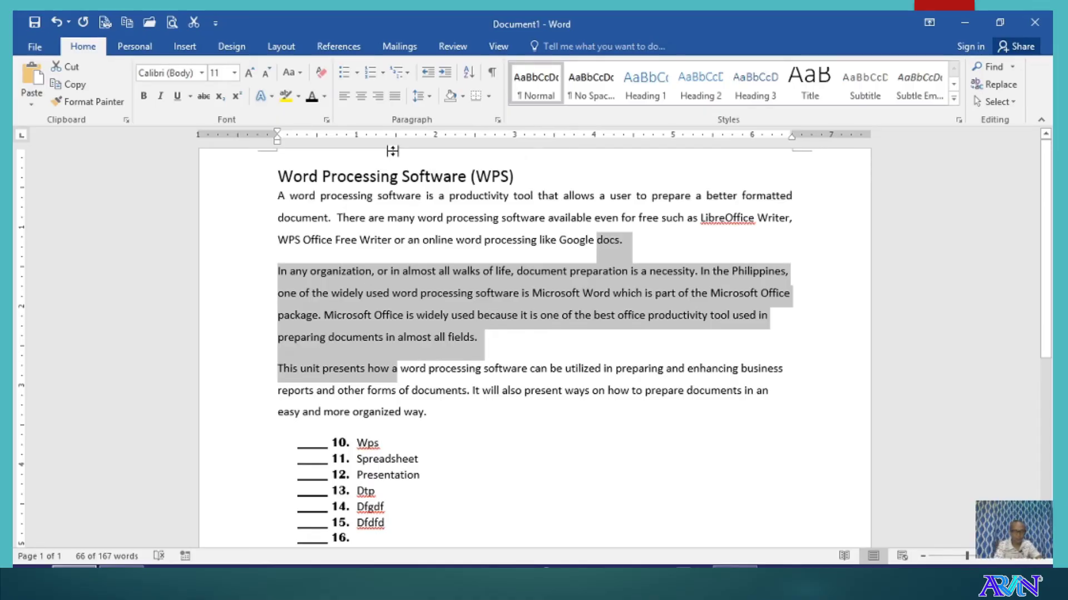
key("ctrl+j")
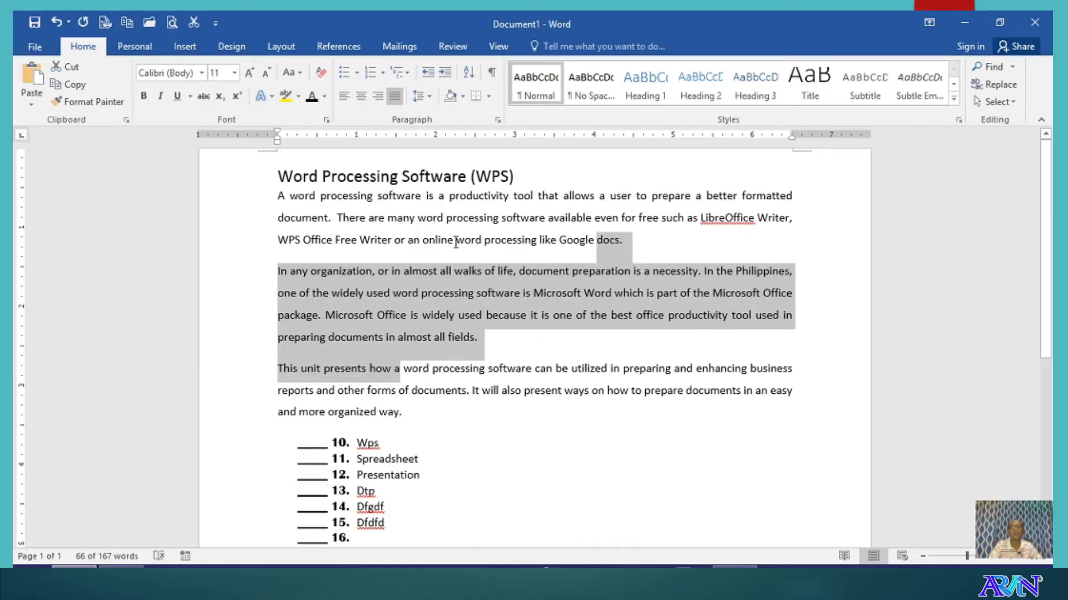
- Set the spacing before the three selected body paragraphs to 8 pt and clear the selection
left_click(497, 120)
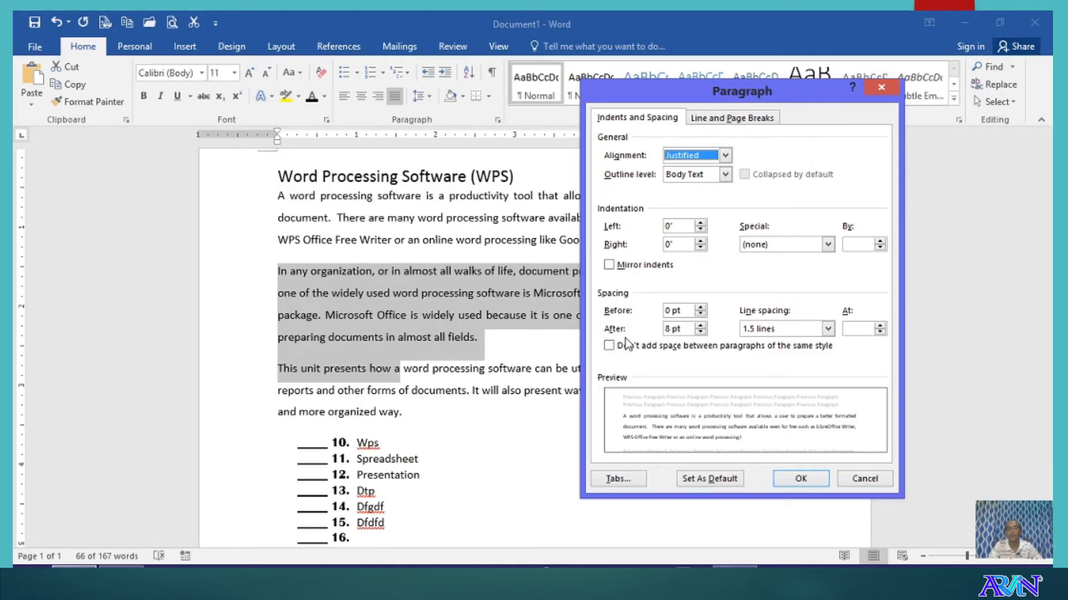
left_click_drag(685, 311, 598, 312)
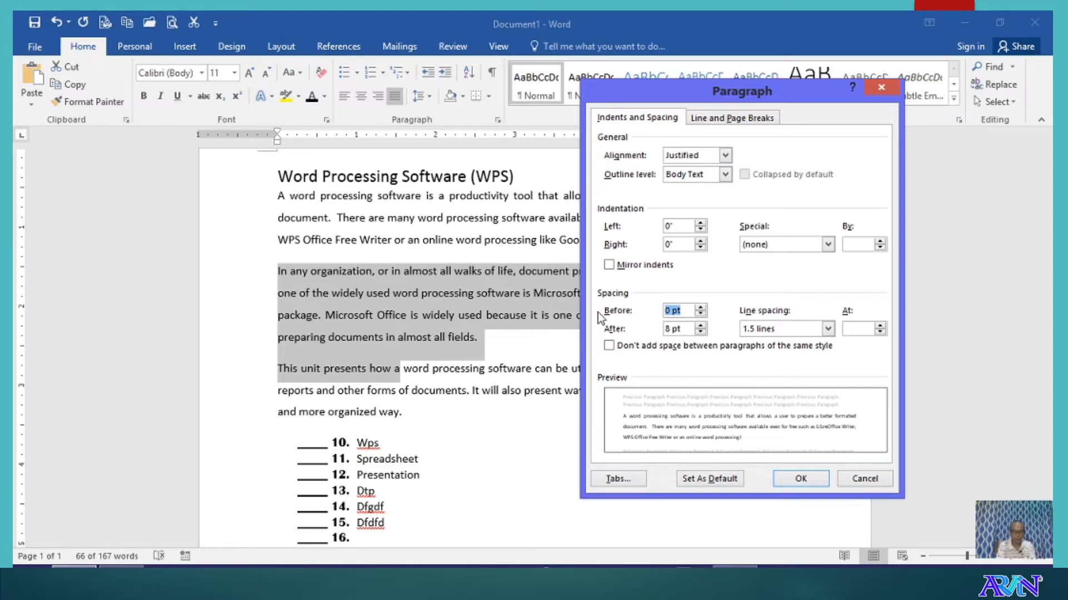
type("8")
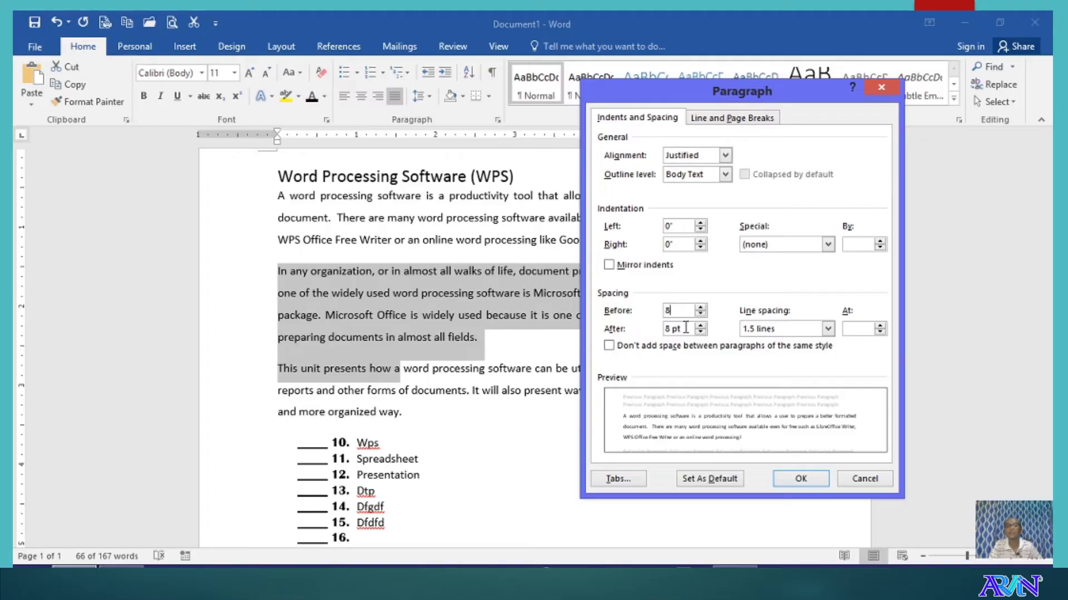
left_click_drag(678, 310, 658, 332)
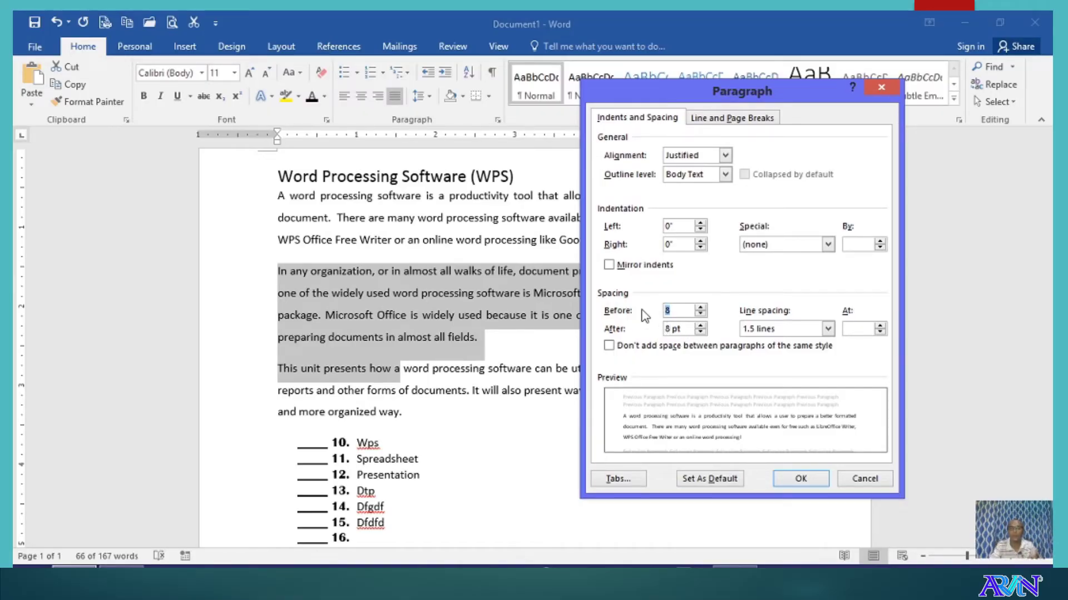
left_click(799, 479)
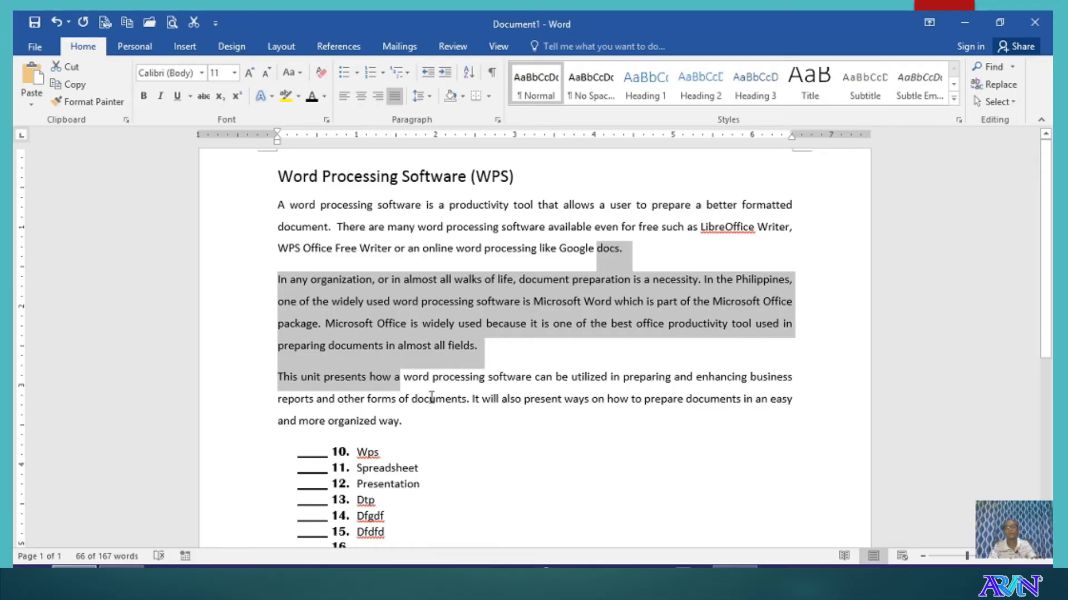
left_click(464, 449)
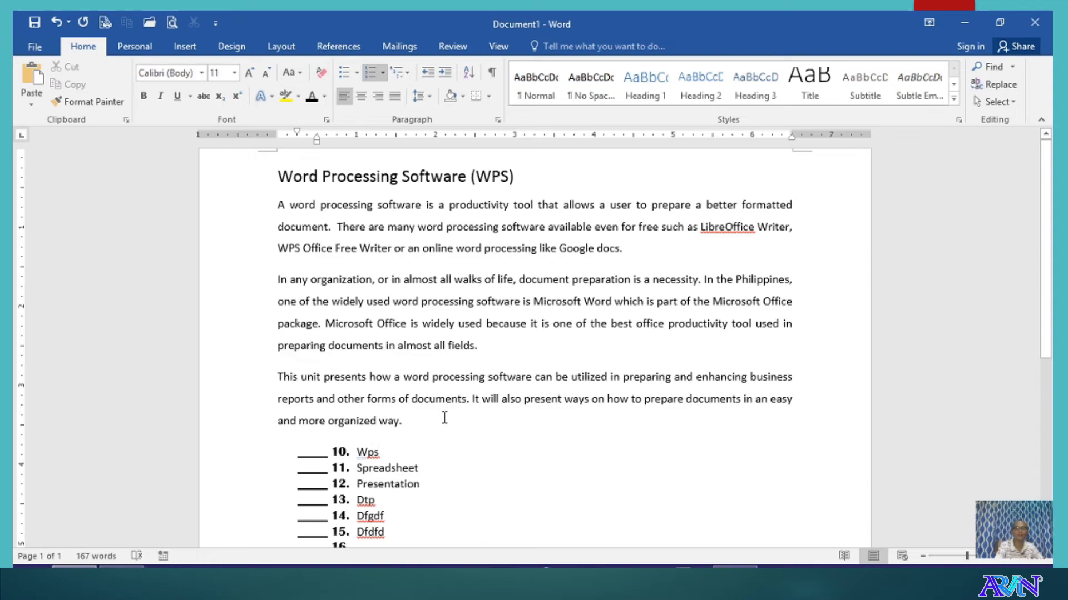
- Indent the first lines of the first and second body paragraphs by one tab stop
left_click(278, 205)
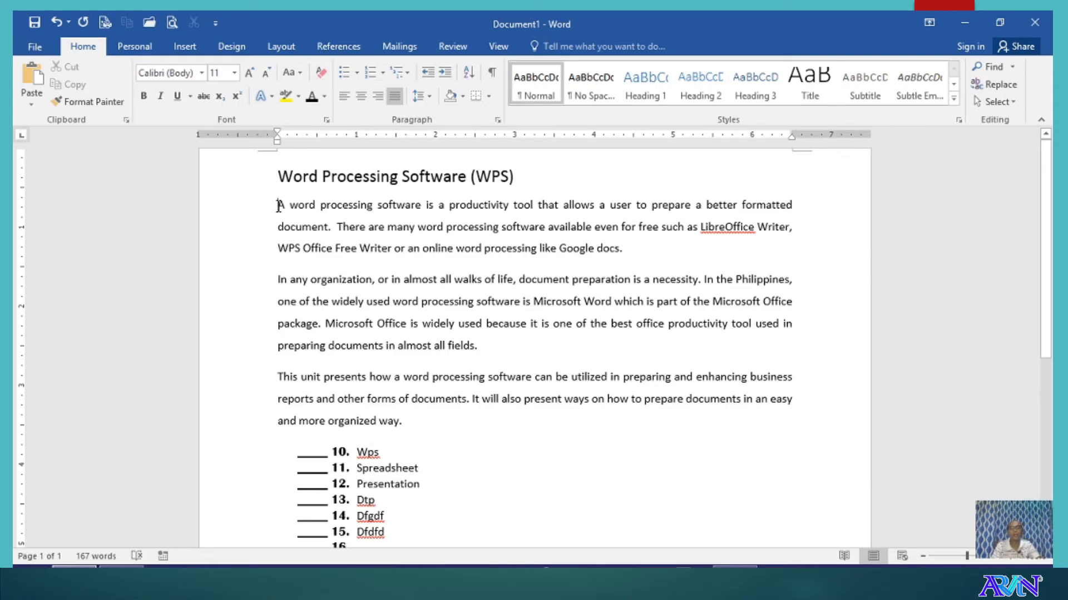
key("Tab")
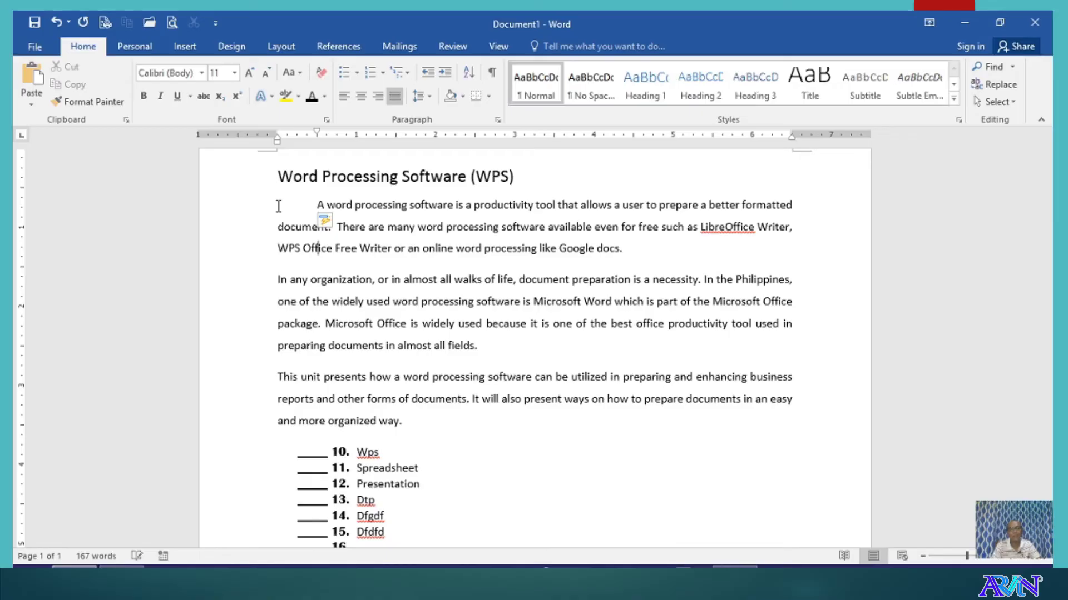
key("Down")
key("Down")
key("Up")
key("Left")
key("Left")
key("Left")
key("Left")
key("Left")
key("Left")
key("Left")
key("Left")
key("Tab")
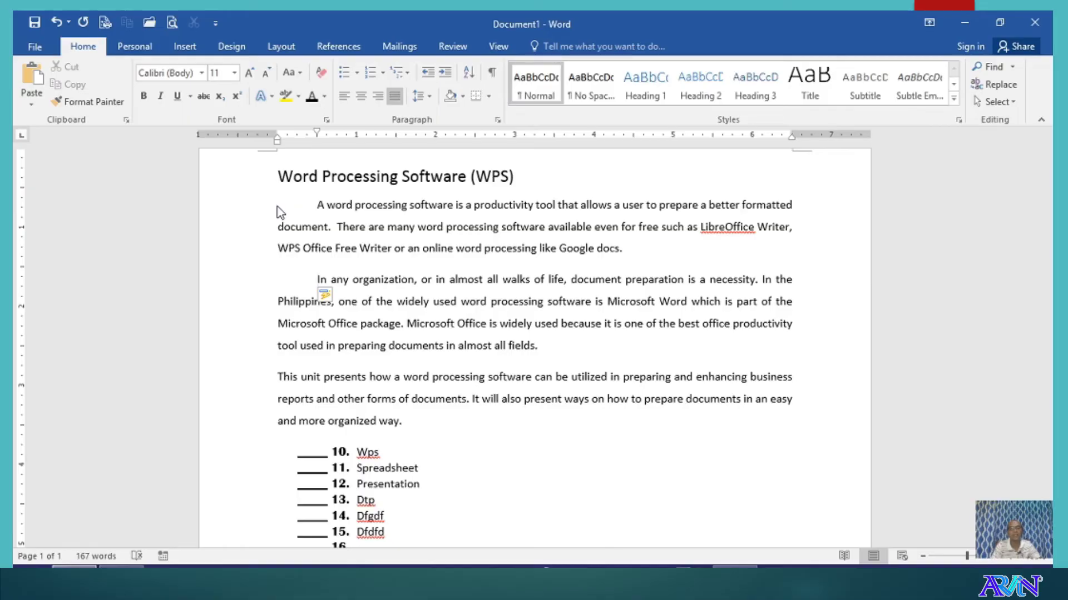
- Indent the first line of the third body paragraph, "This unit presents", by one tab stop
key("Down")
key("Down")
key("Down")
key("Down")
key("Down")
key("Up")
key("Home")
key("Tab")
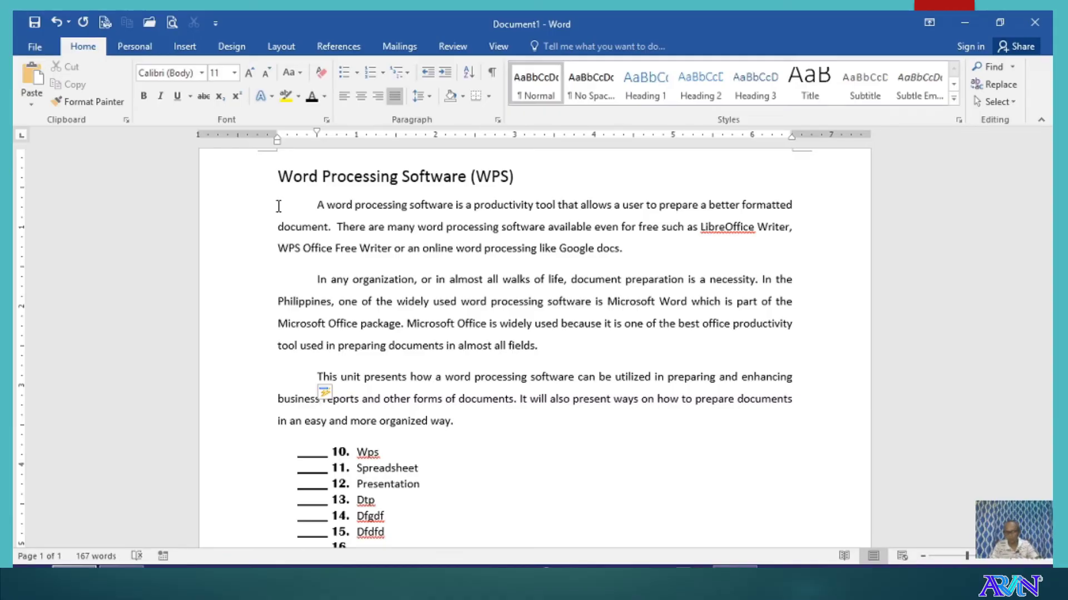
- Below the numbered list, add a tab-separated heading row with "Name", "Address", "CP#" and "Gender"
key("Down")
key("Down")
key("Down")
key("Down")
key("Down")
key("Down")
key("Down")
key("Down")
key("Down")
key("Down")
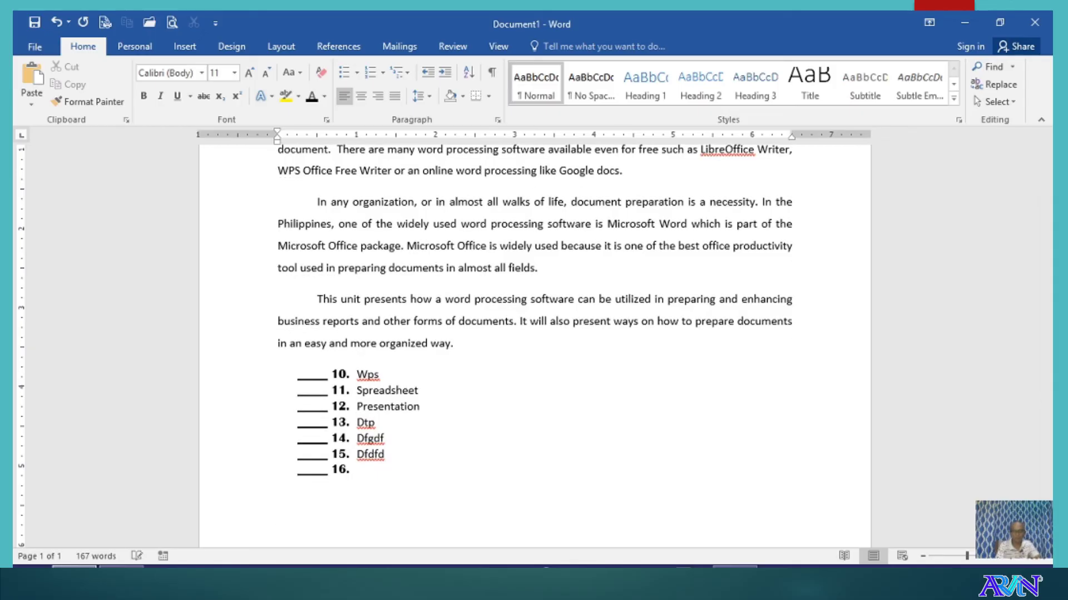
type("Name")
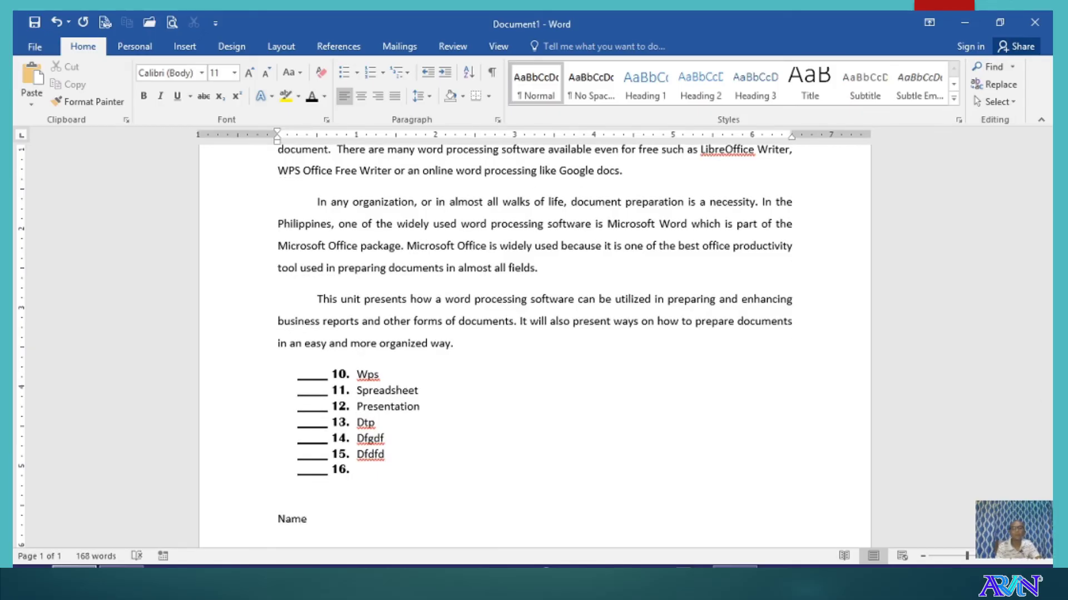
key("Tab")
type("Address")
key("Tab")
key("Tab")
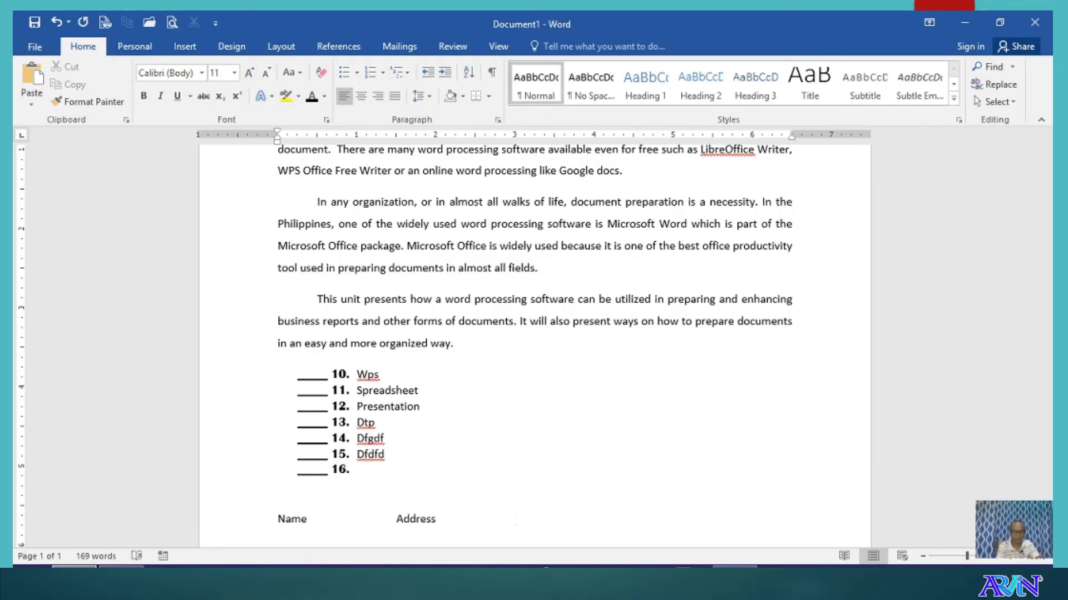
type("CP")
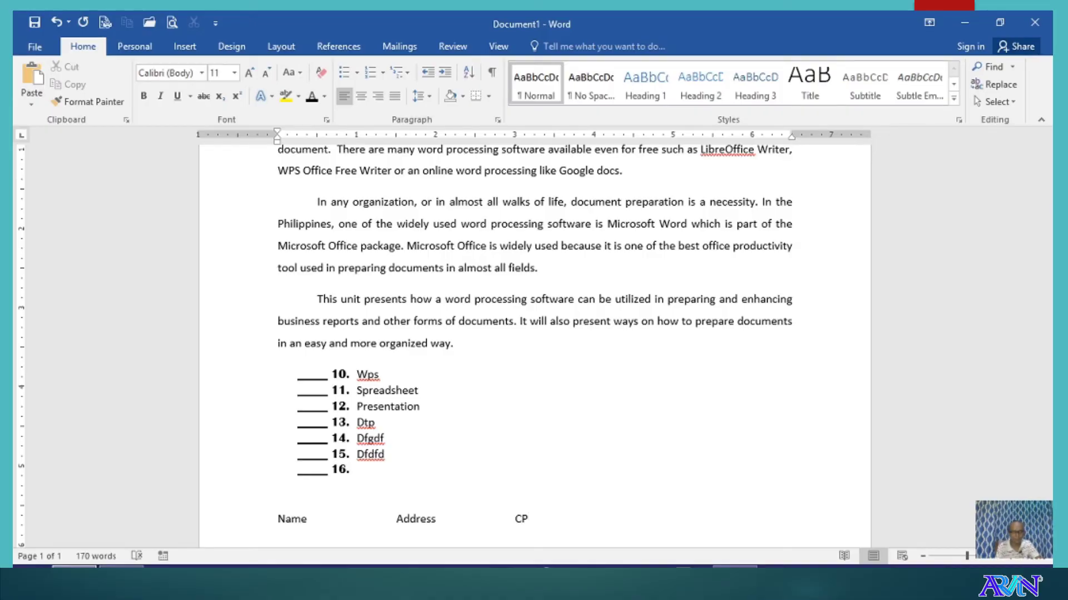
type("#")
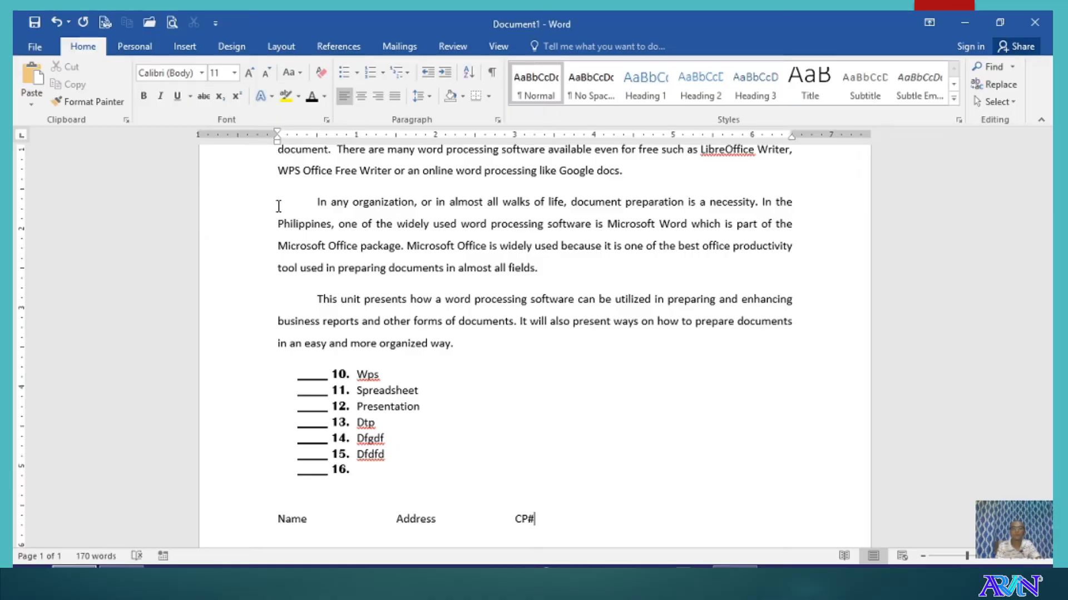
key("Tab")
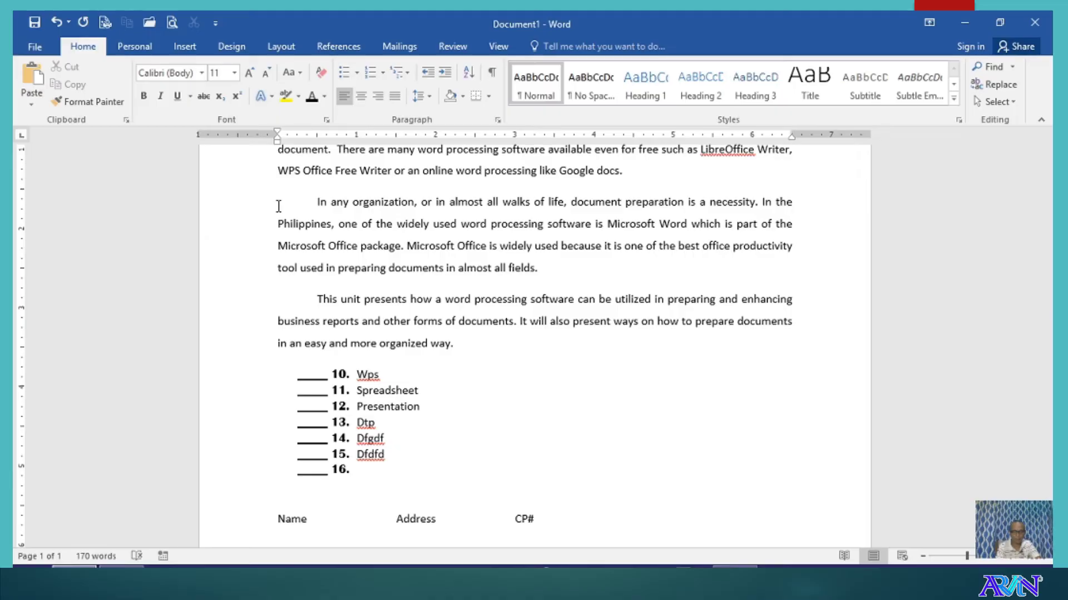
type("Gender")
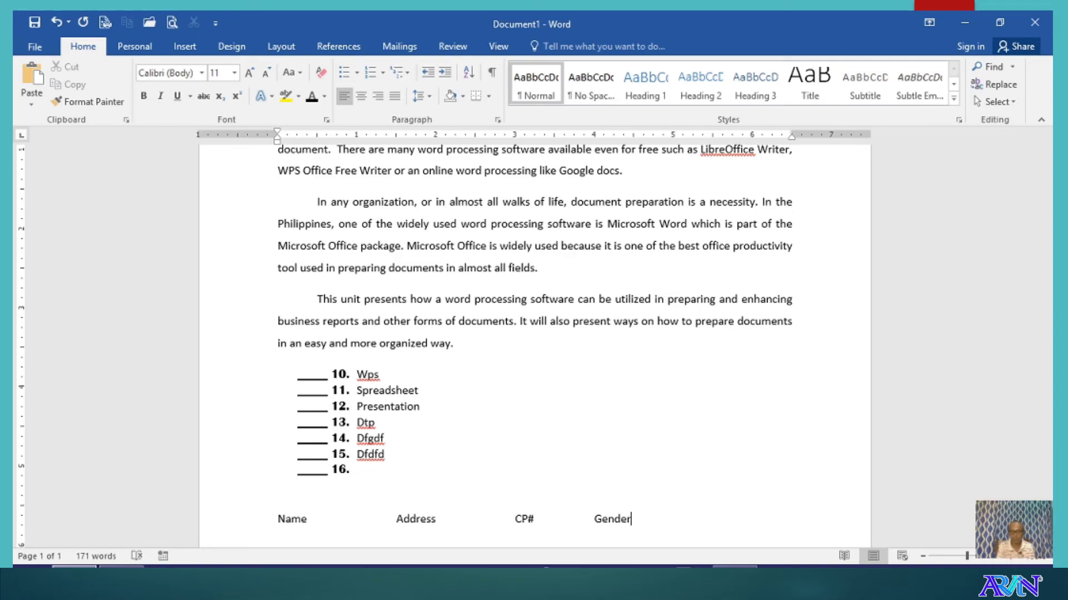
- Under the headings, add a tab-separated record with the person's first name, address, cellphone number and gender "Male"
key("Return")
type("Arvin")
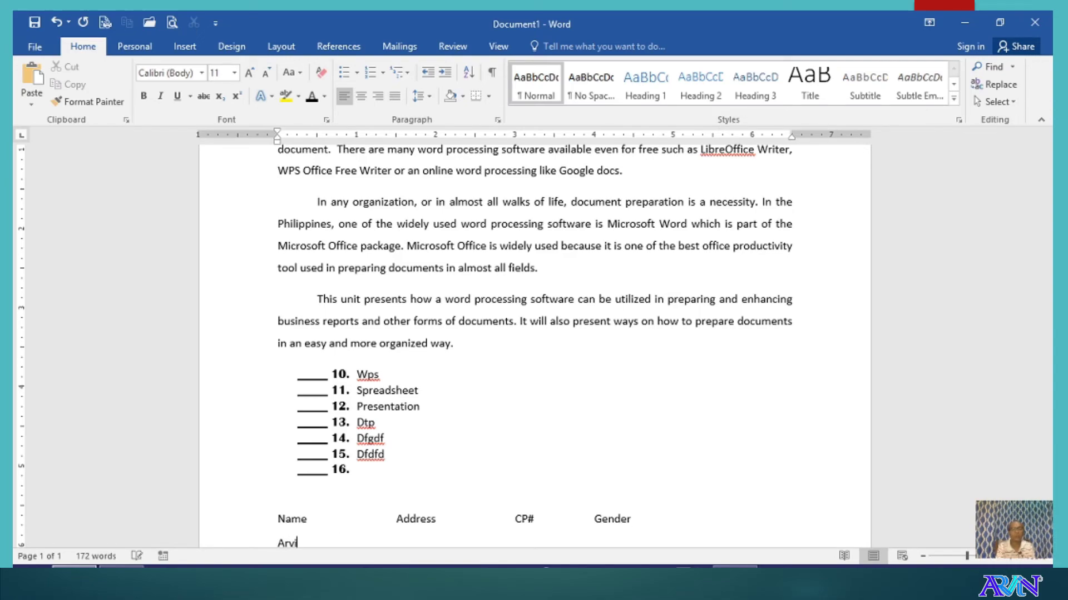
key("Tab")
key("Tab")
key("Tab")
type("Atul")
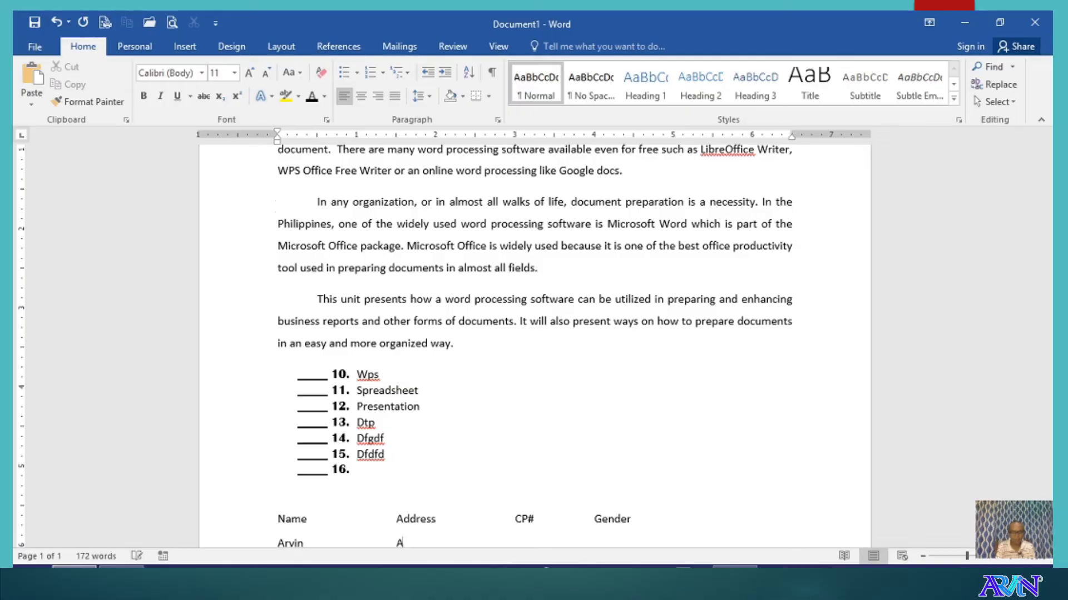
type("a")
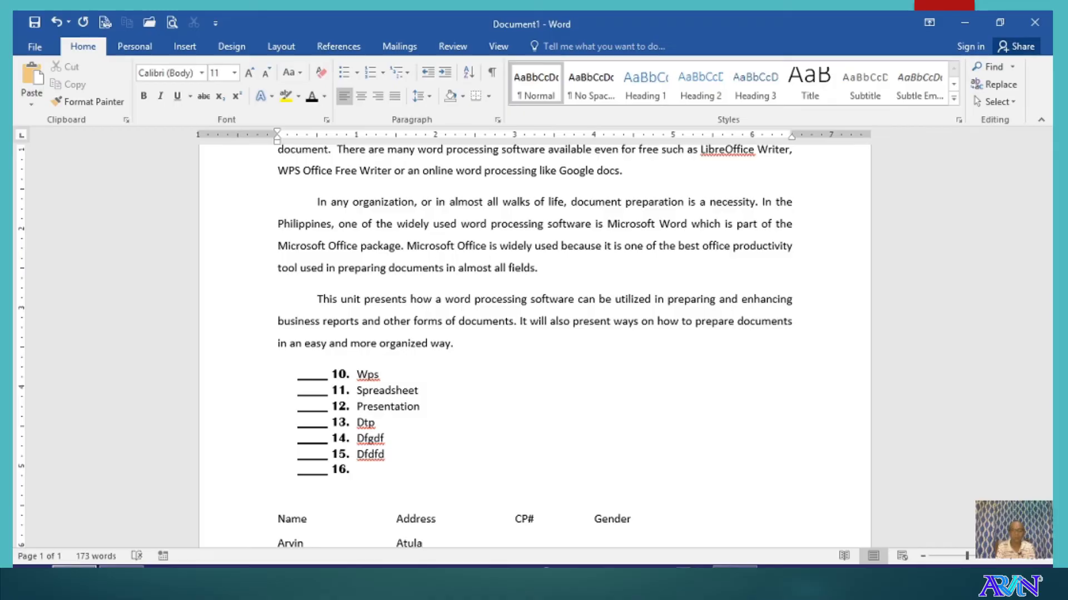
type("yan Sur")
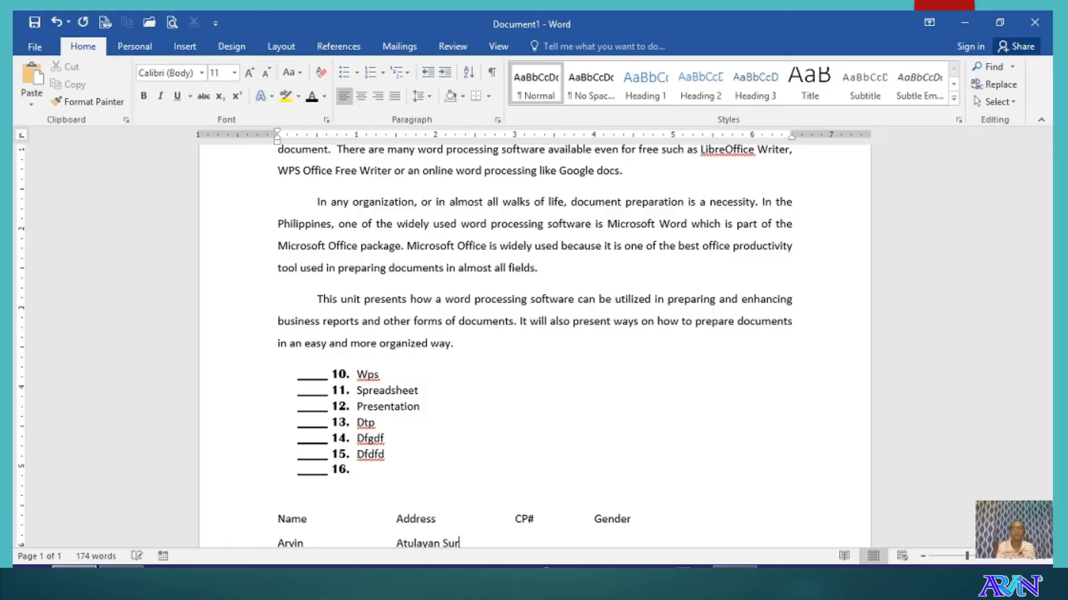
key("Tab")
key("Tab")
type("34545645\tMale")
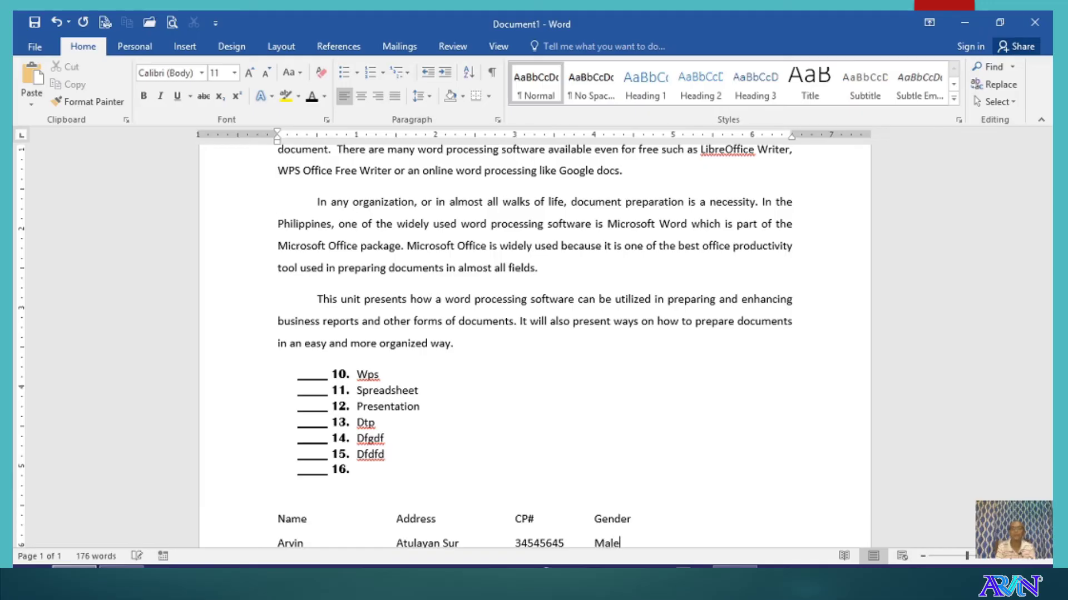
key("Return")
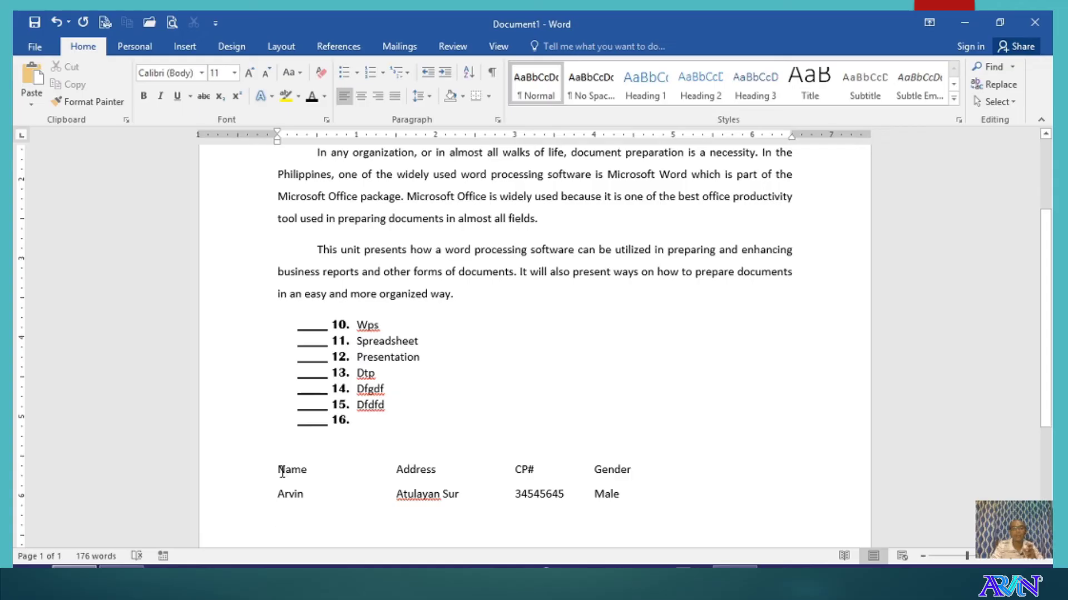
- Convert the tab-separated heading and data rows into a nine-column table, splitting the text at tabs, and start a new line below it
left_click_drag(282, 472, 643, 507)
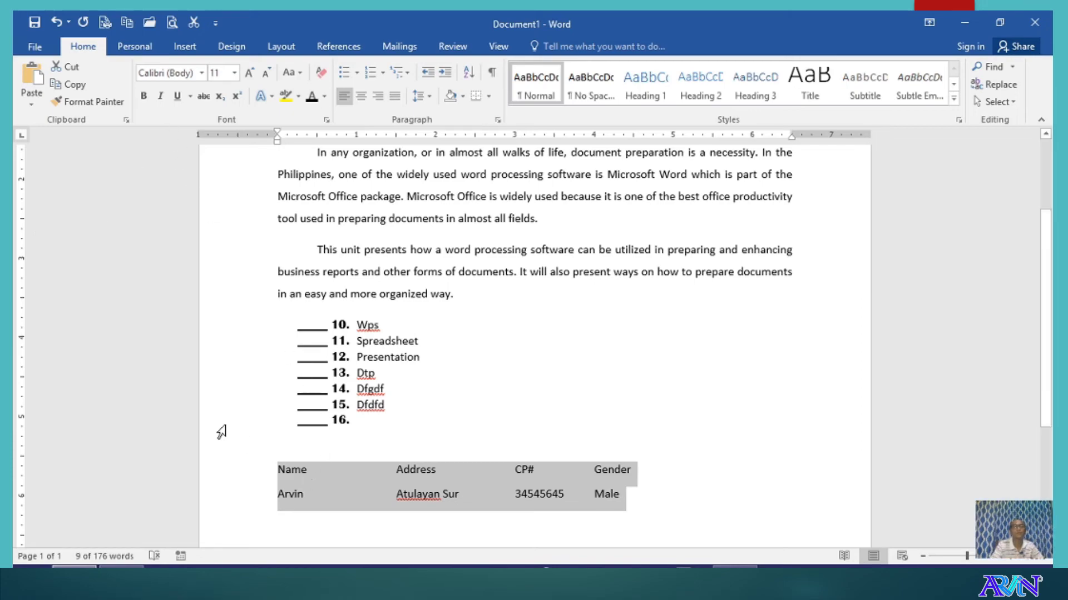
left_click(182, 47)
left_click(109, 80)
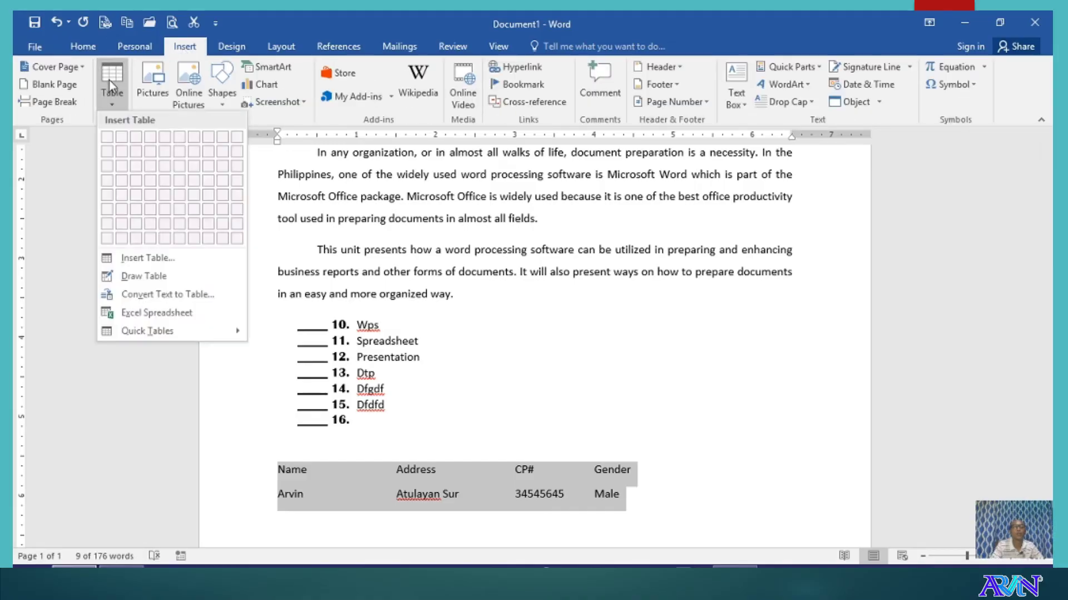
left_click(159, 299)
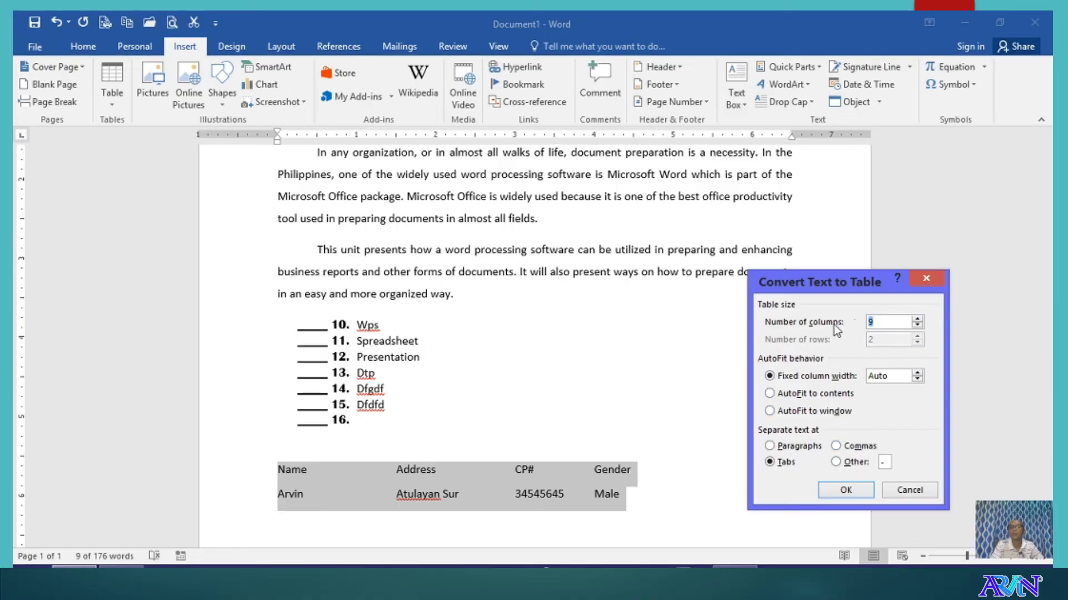
left_click(846, 490)
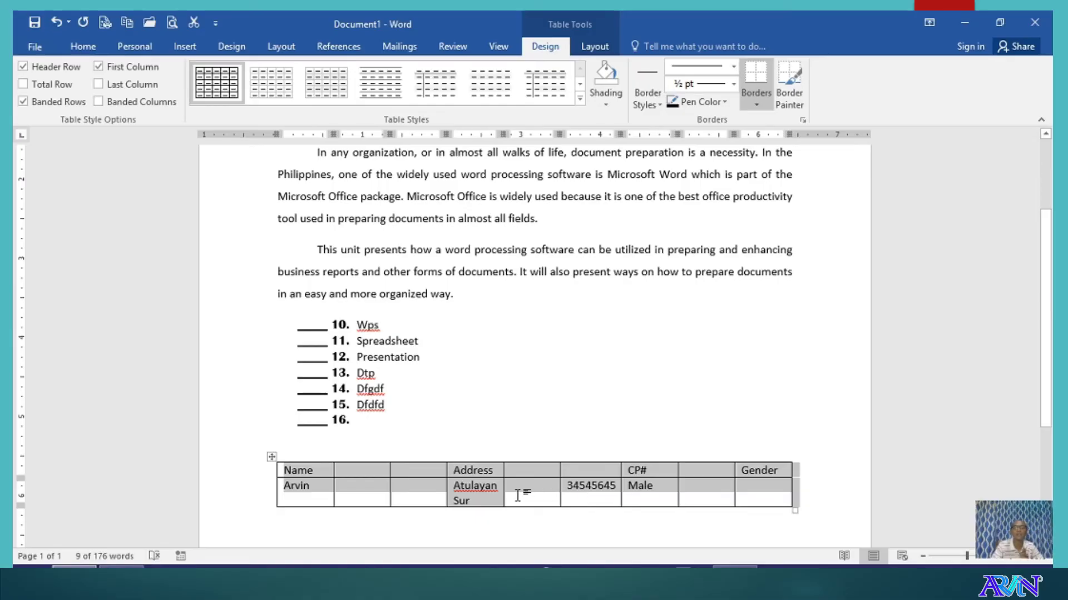
left_click(397, 529)
key("Return")
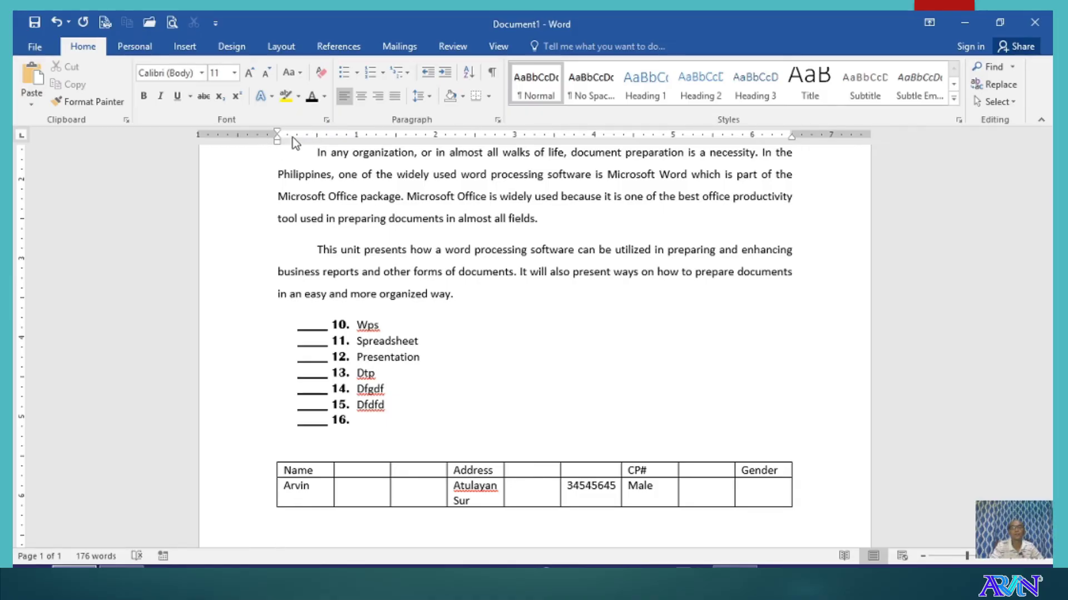
- Remove the first-line indent from the second body paragraph, "In any organization"
left_click(327, 214)
scroll(328, 214, "up", 1)
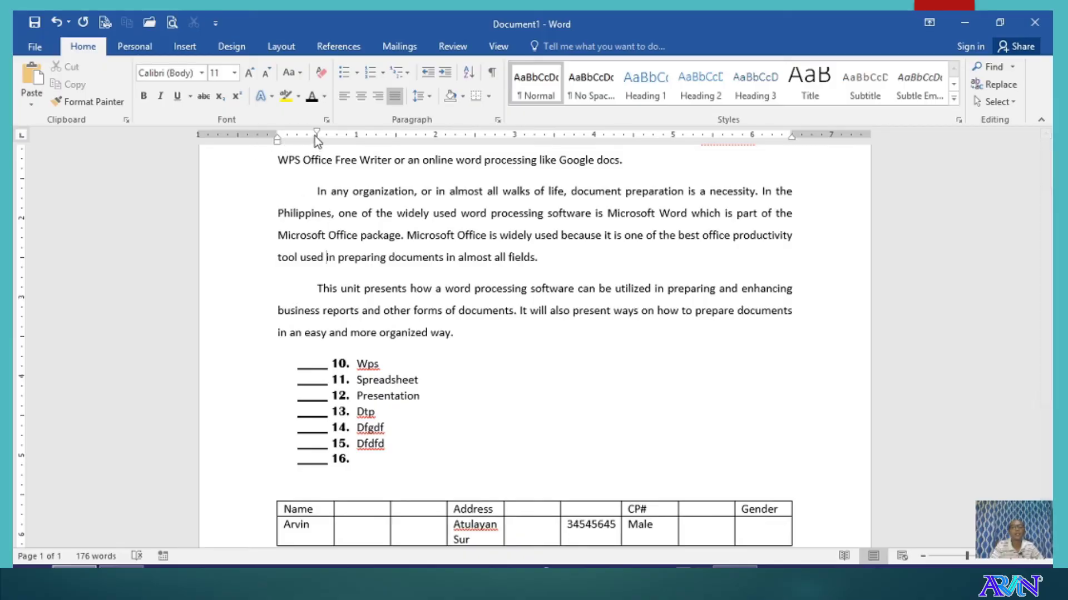
left_click_drag(316, 131, 278, 140)
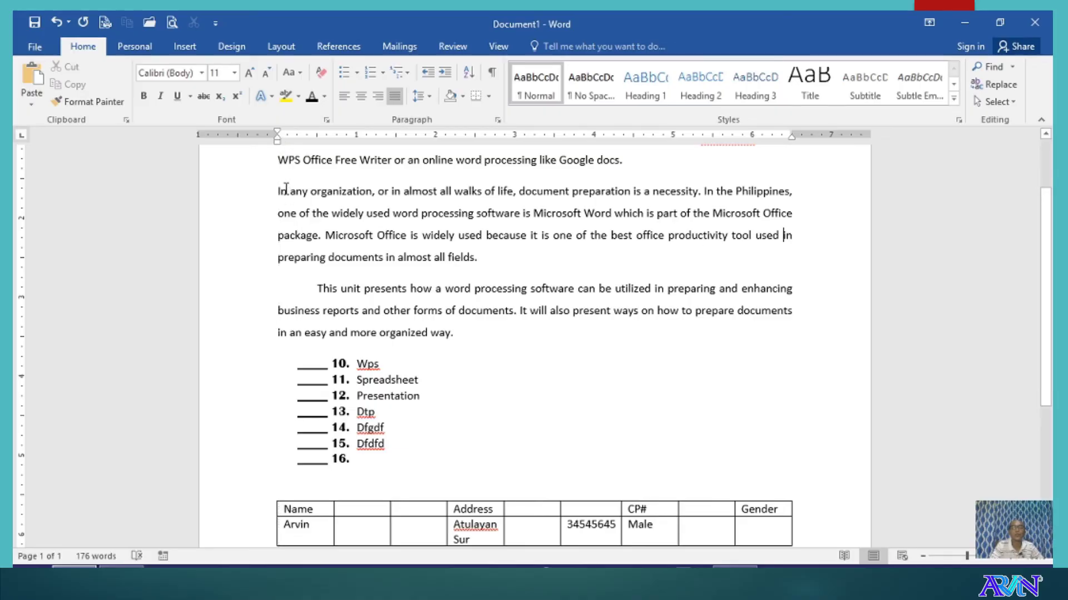
left_click(275, 133)
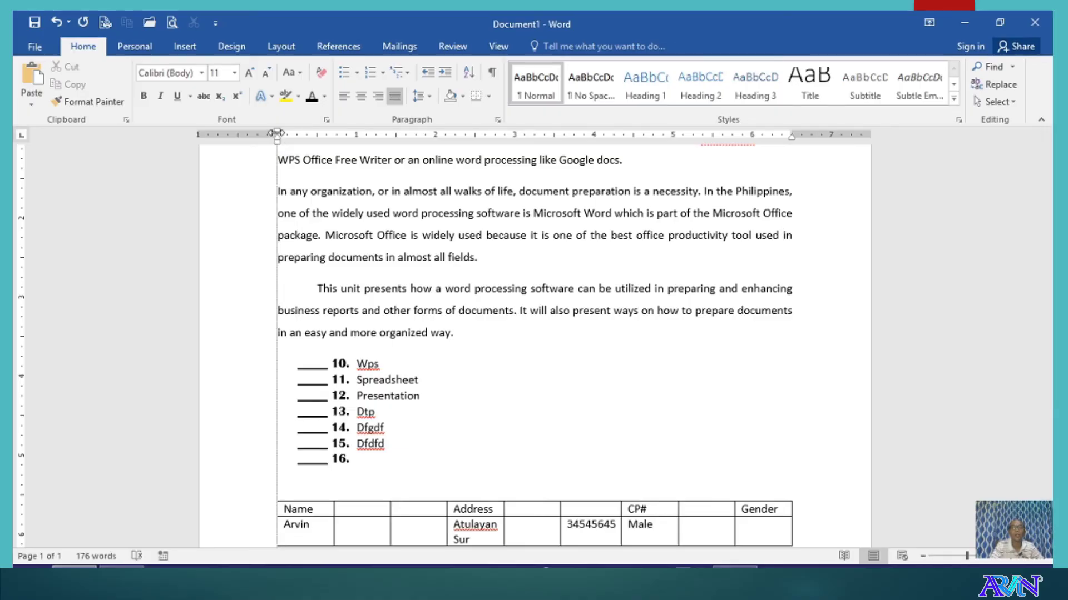
mouse_move(276, 133)
left_mouse_down()
mouse_move(359, 139)
mouse_move(319, 134)
mouse_move(280, 149)
mouse_move(284, 141)
left_mouse_up()
mouse_move(299, 139)
left_mouse_down()
mouse_move(333, 139)
mouse_move(279, 144)
left_mouse_up()
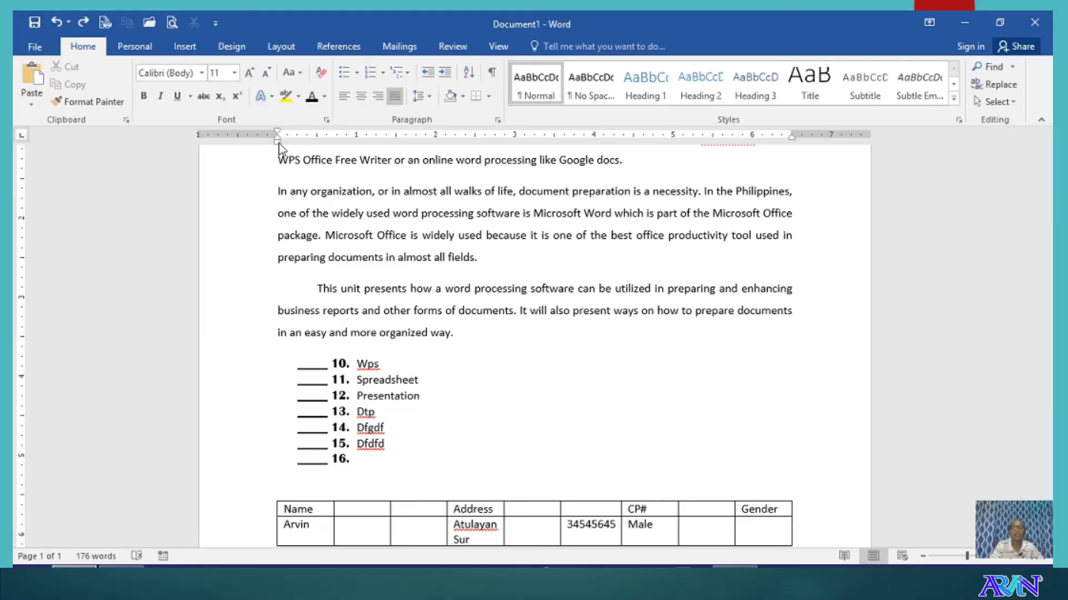
mouse_move(277, 145)
left_mouse_down()
mouse_move(297, 144)
mouse_move(277, 146)
left_mouse_up()
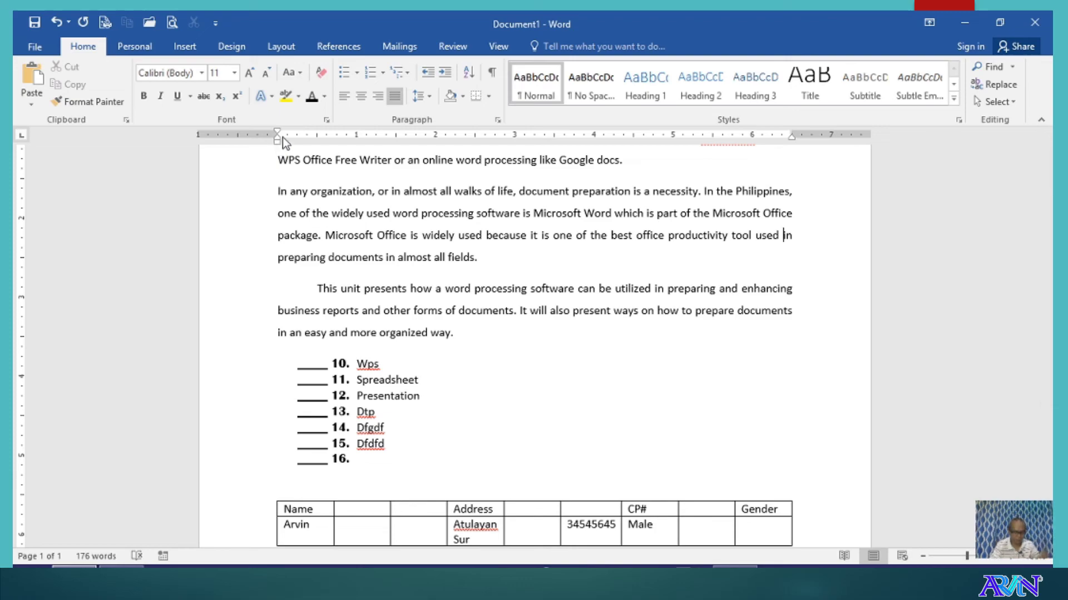
- Indent the whole second body paragraph by 1 inch on both sides, aligning its first line with the hanging lines
key("ctrl+t")
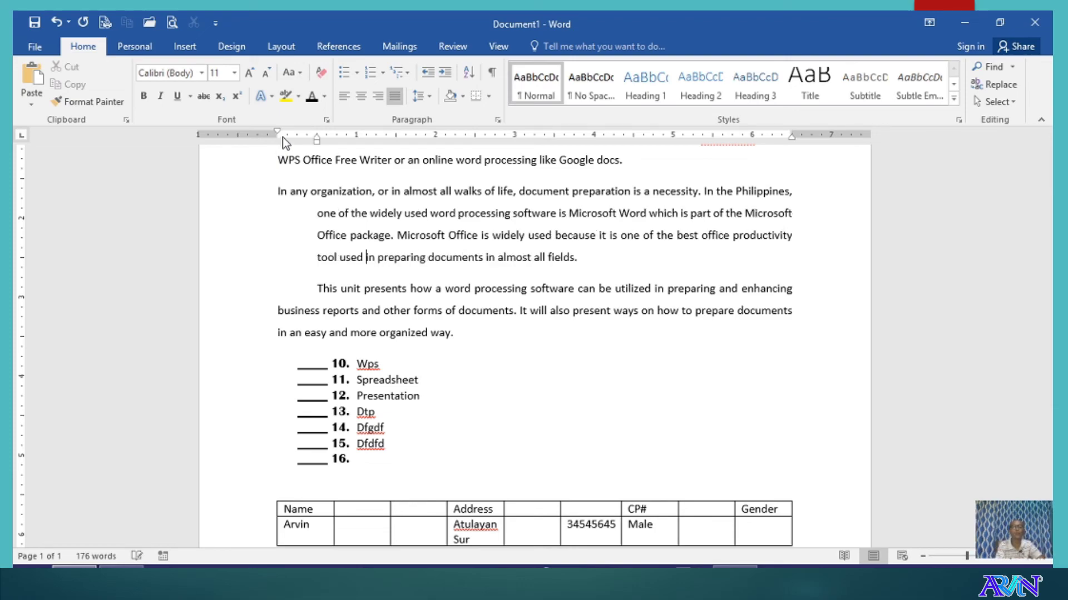
key("ctrl+t")
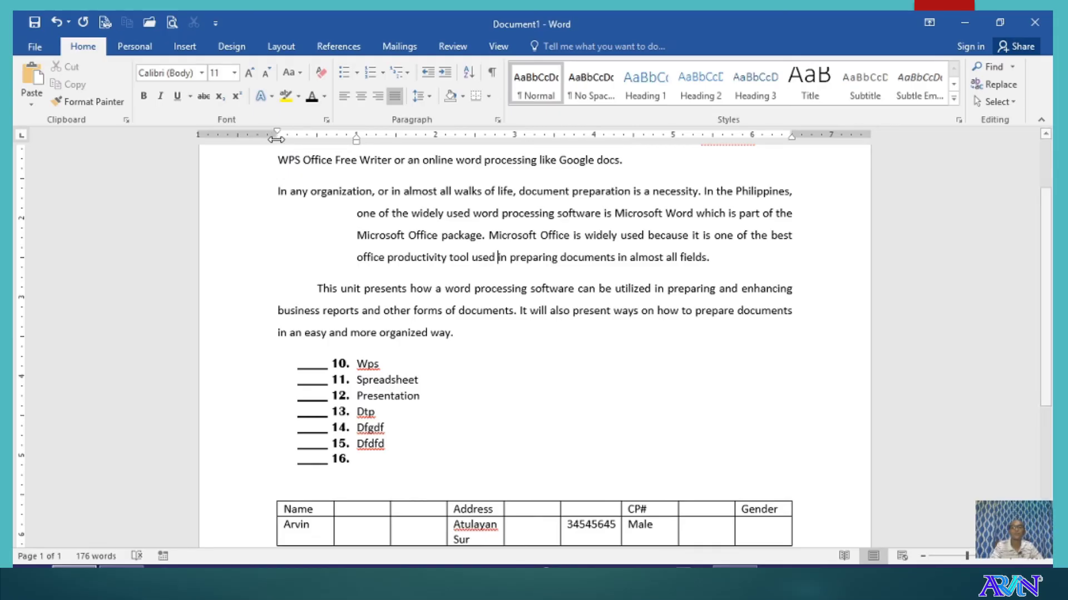
left_click_drag(276, 133, 356, 143)
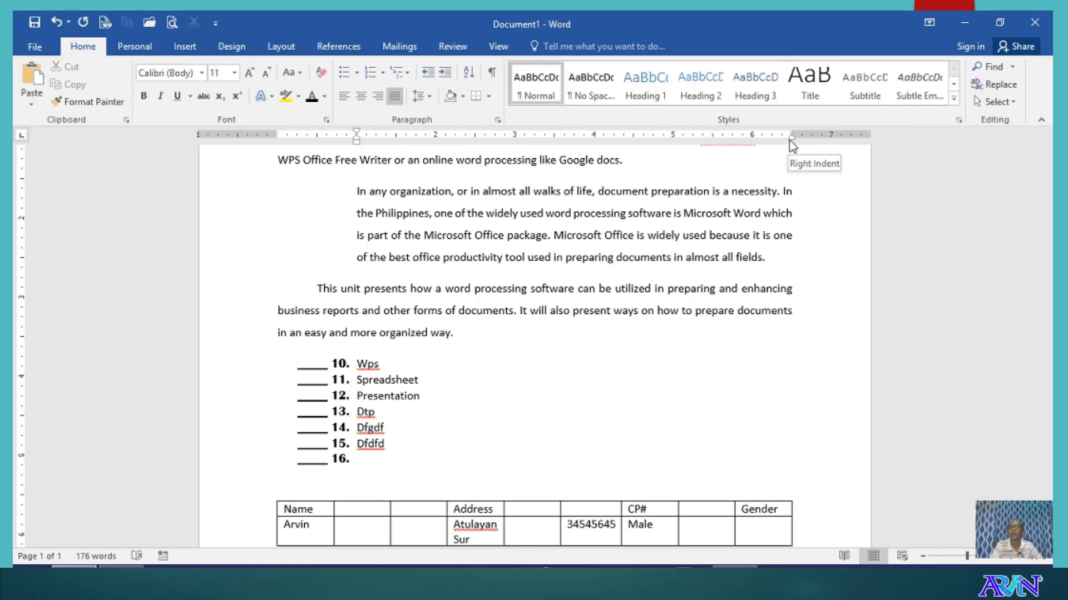
left_click_drag(792, 146, 716, 154)
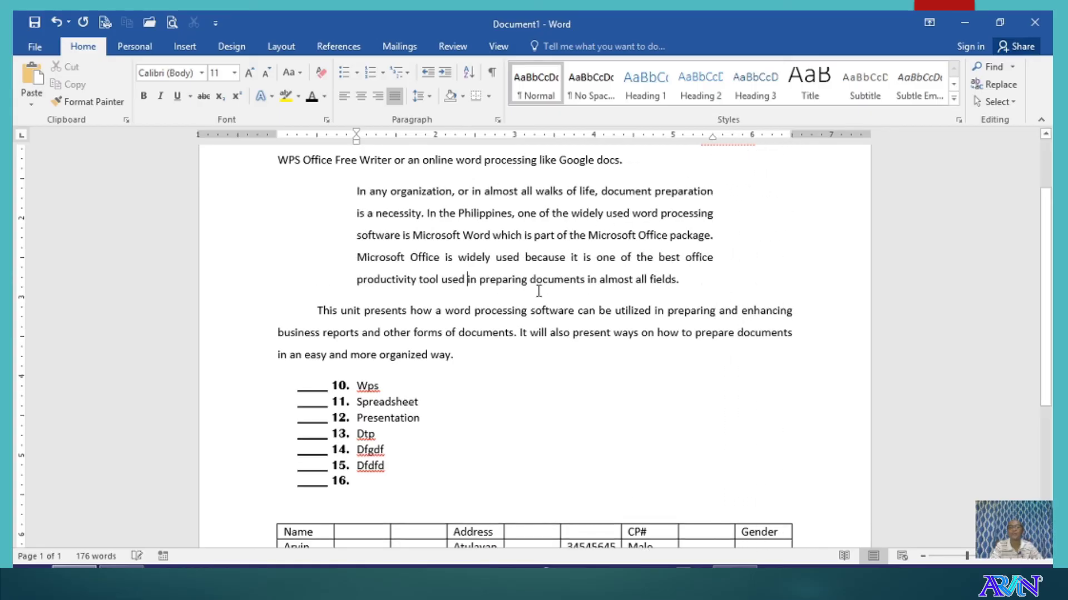
scroll(447, 295, "up", 1)
scroll(446, 294, "up", 2)
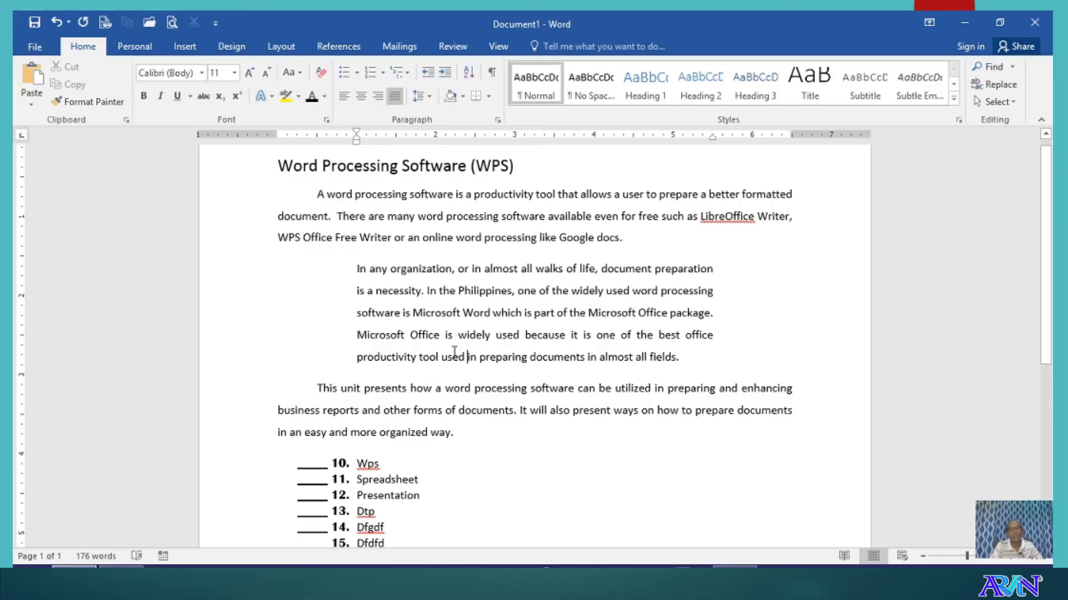
- Below the table, set left tab stops at 1.5 and 4 inches and add the tabbed headings "Name", "Address" and "Age"
scroll(453, 350, "down", 5)
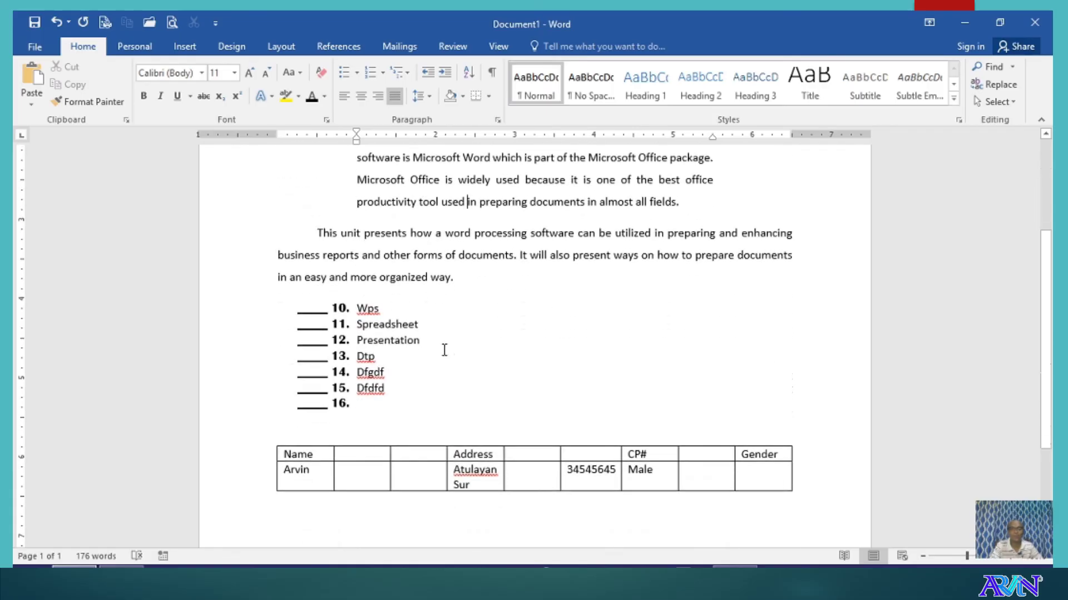
left_click(314, 513)
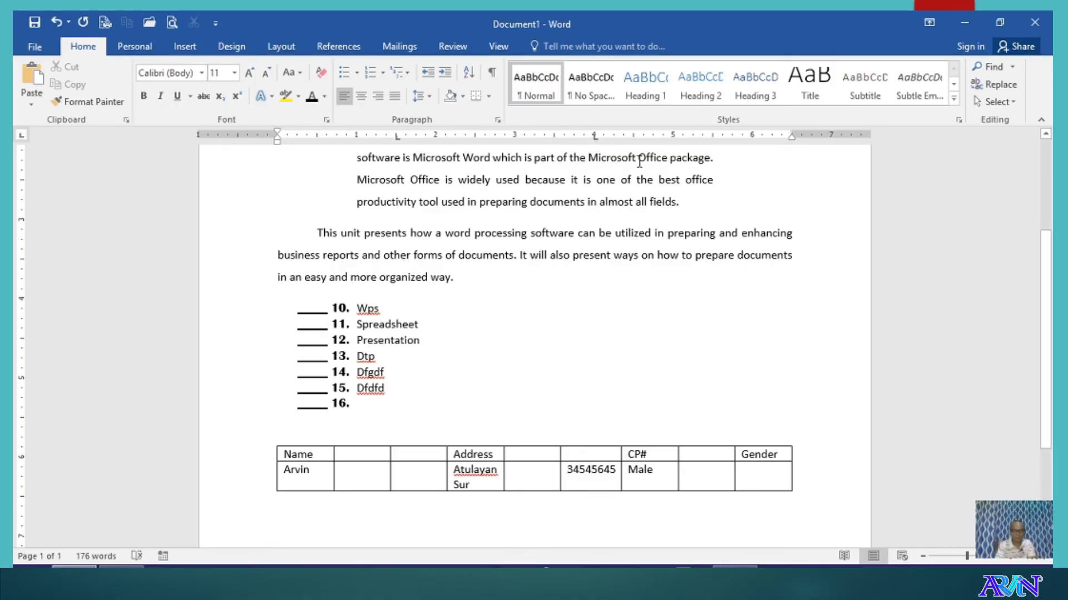
type("Name")
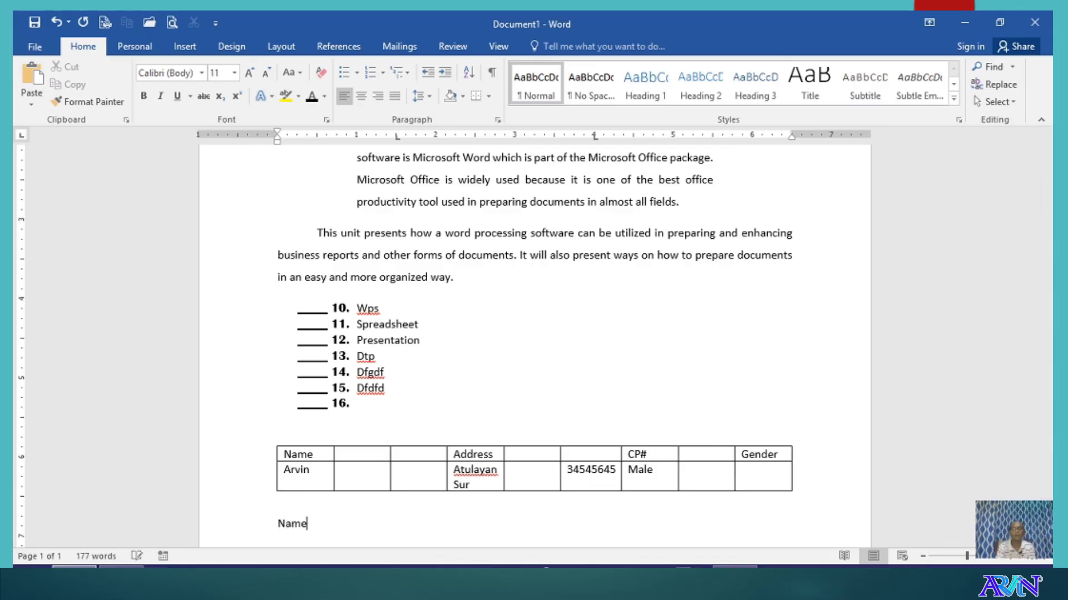
key("Tab")
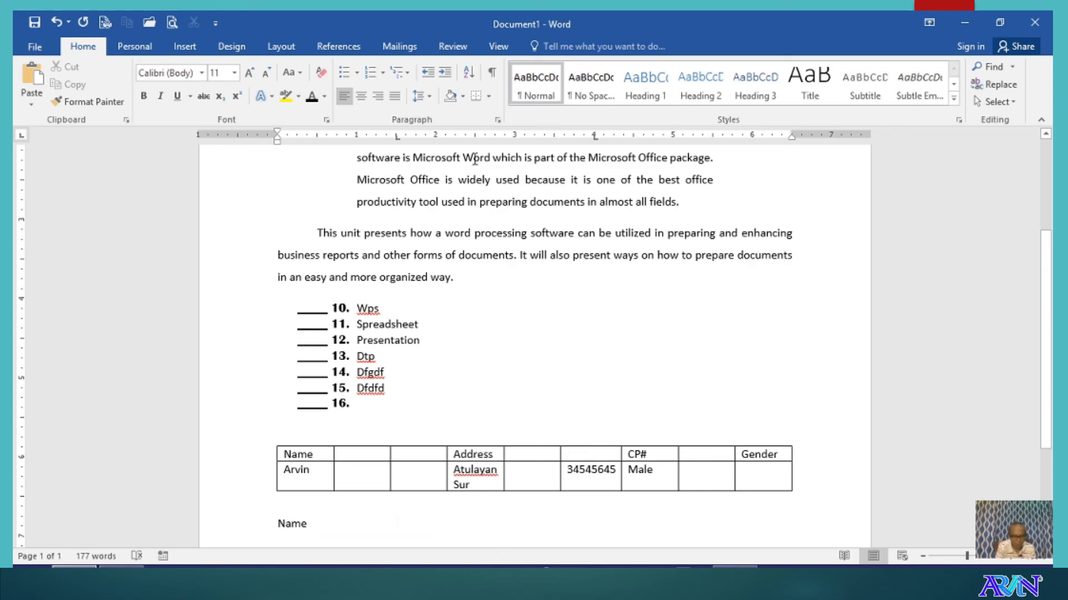
type("Addre")
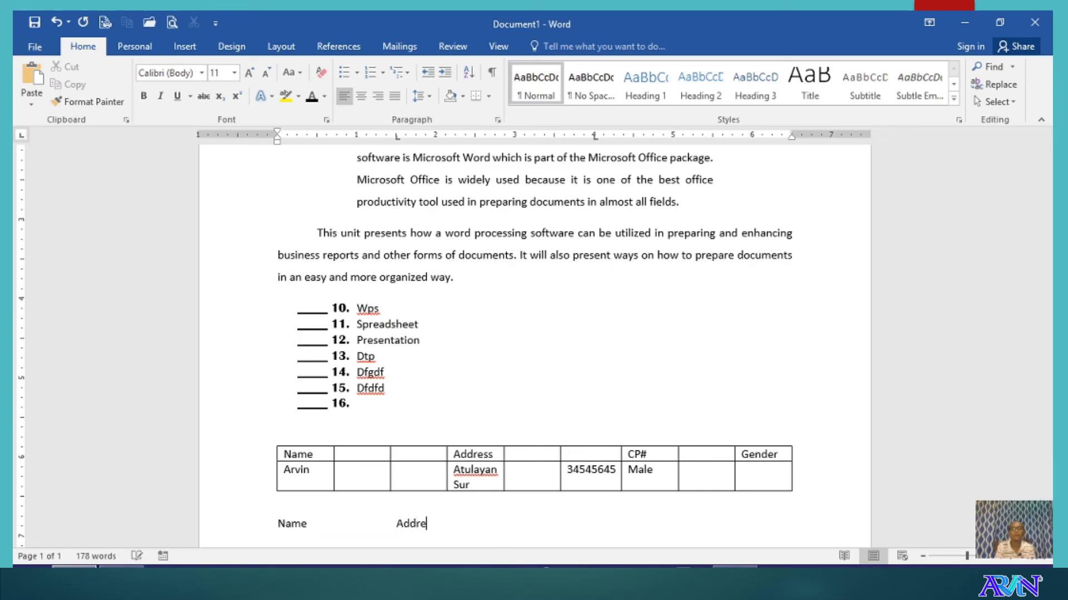
type("ss")
key("Tab")
key("BackSpace")
type("Age")
key("Return")
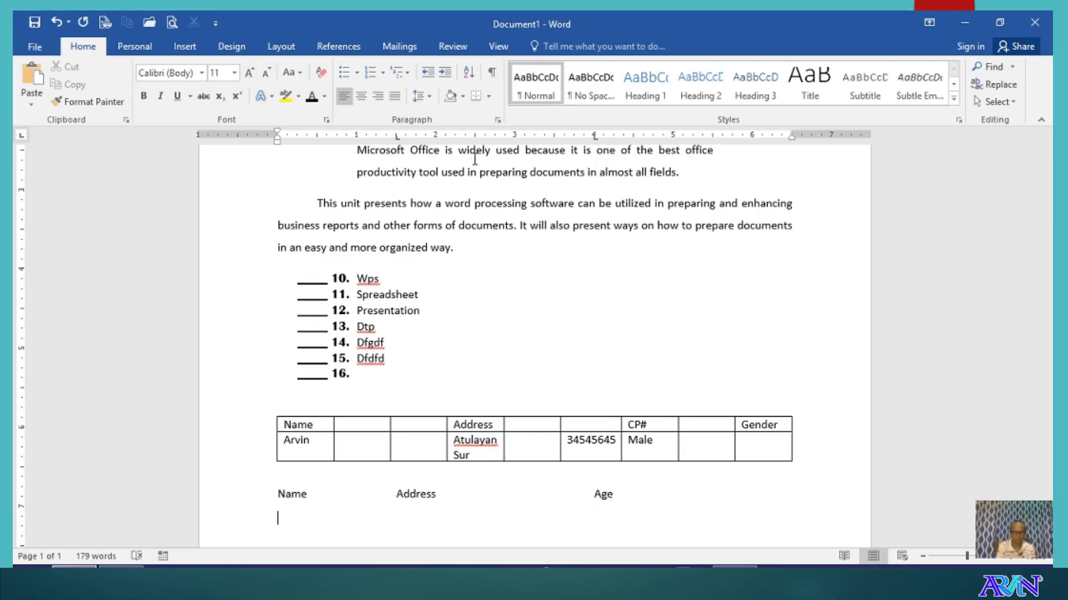
- Add the first record under the new headings, aligning the person's surname, address and age 45 to the tab stops
type("Alonzo")
key("Tab")
type("Tuguegarao")
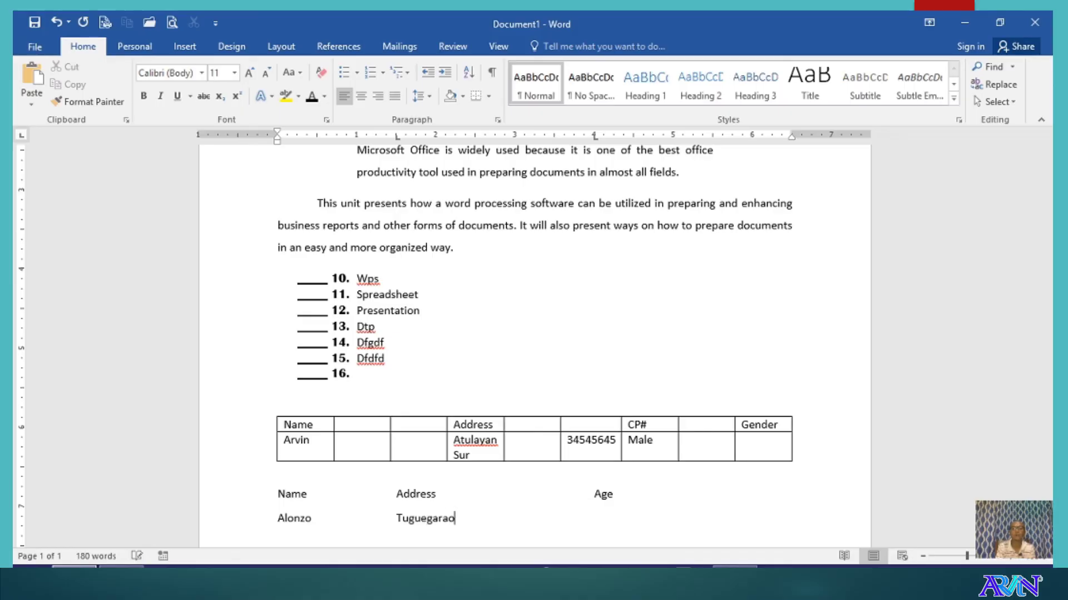
key("Tab")
type("45")
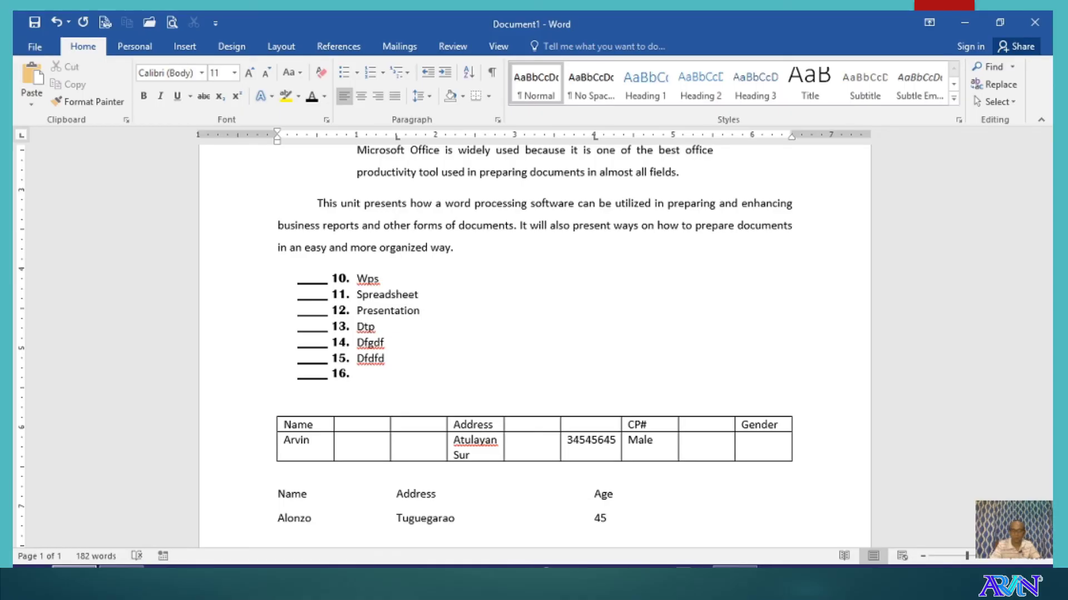
- Add a second tabbed record with another person's surname, address and age 35
key("Return")
type("Dayag")
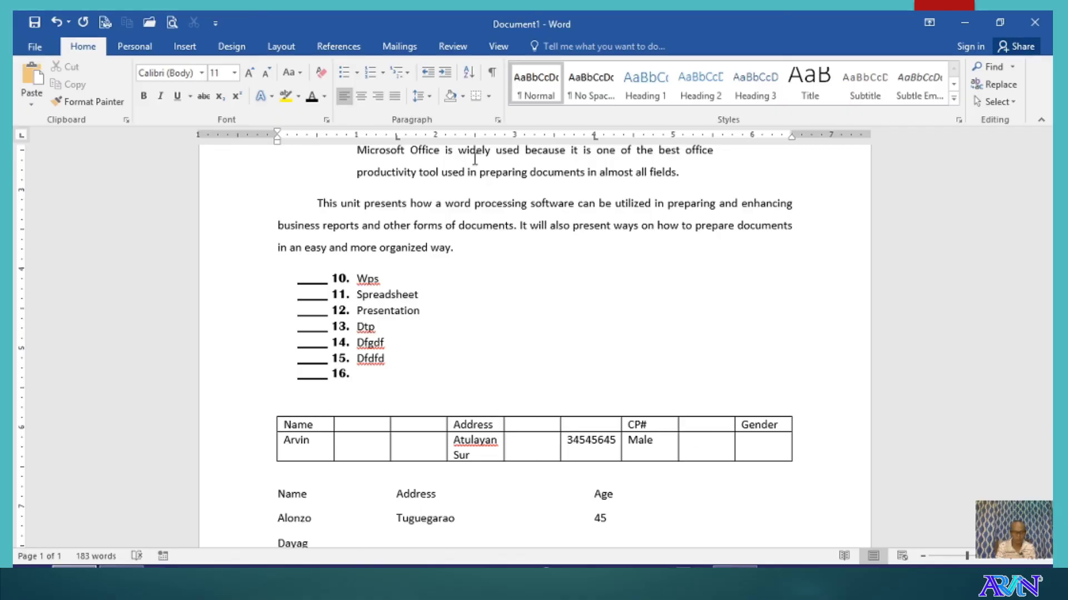
key("Tab")
type("Solana")
key("Tab")
type("35")
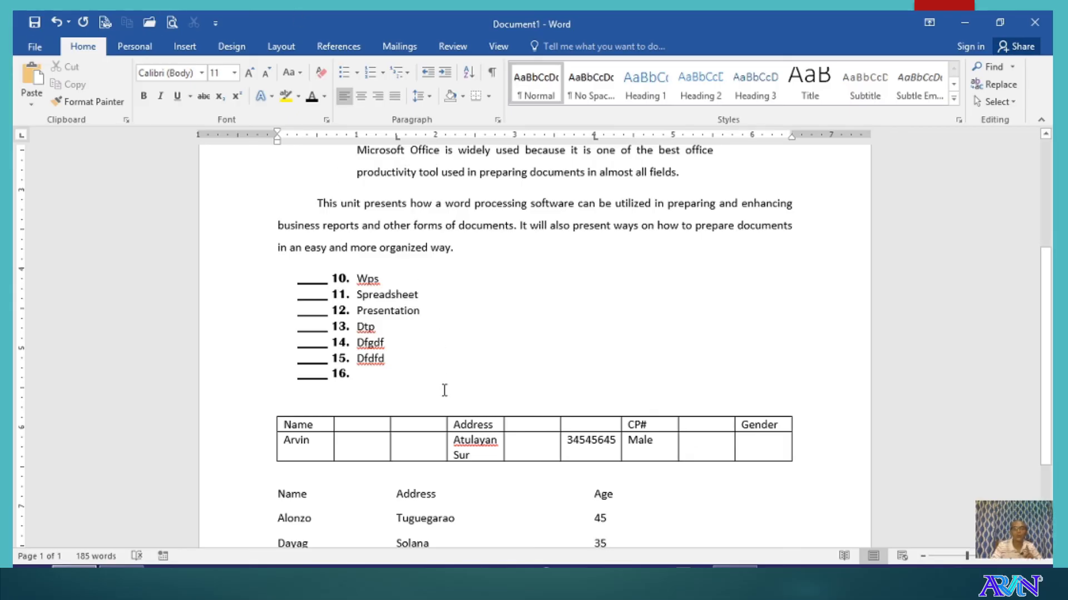
- Convert the "Name", "Address", "Age" rows into a three-column table, separating the text at tabs, and clear the selection
scroll(443, 389, "down", 1)
left_click_drag(279, 452, 623, 510)
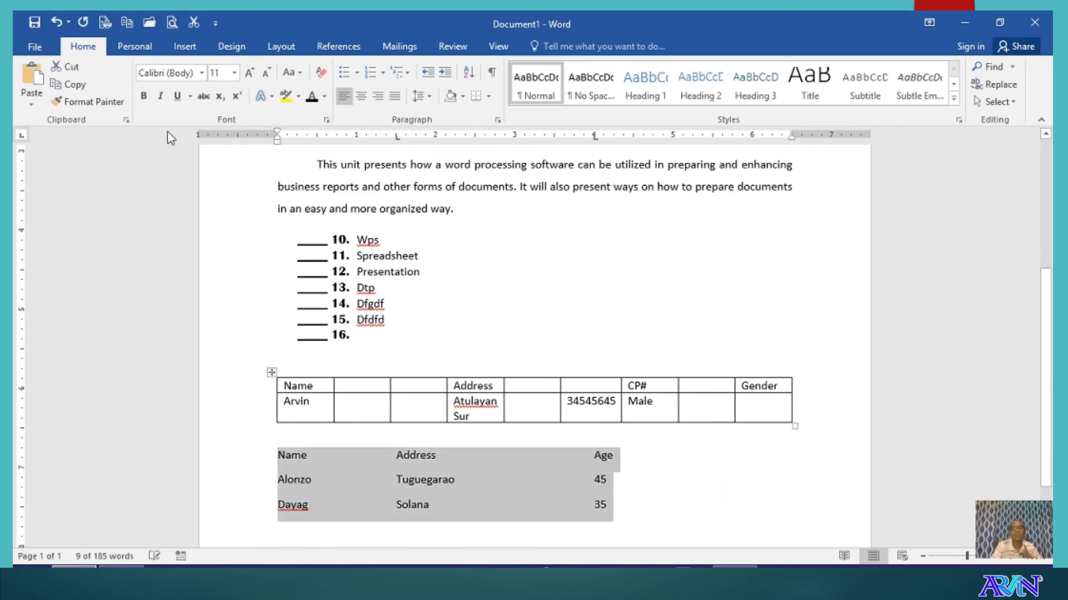
left_click(183, 47)
left_click(111, 86)
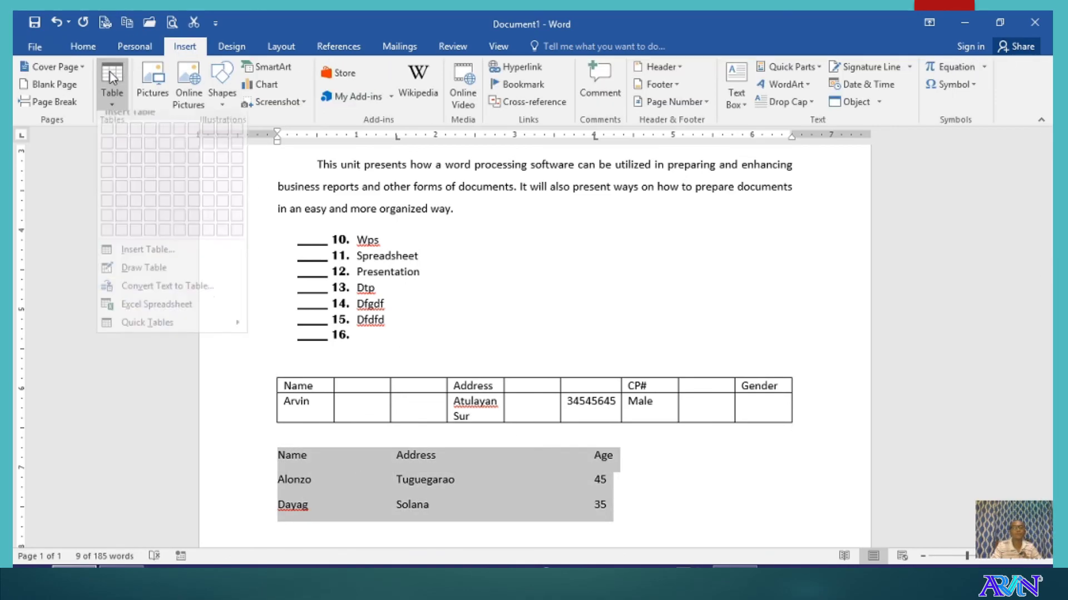
left_click(169, 295)
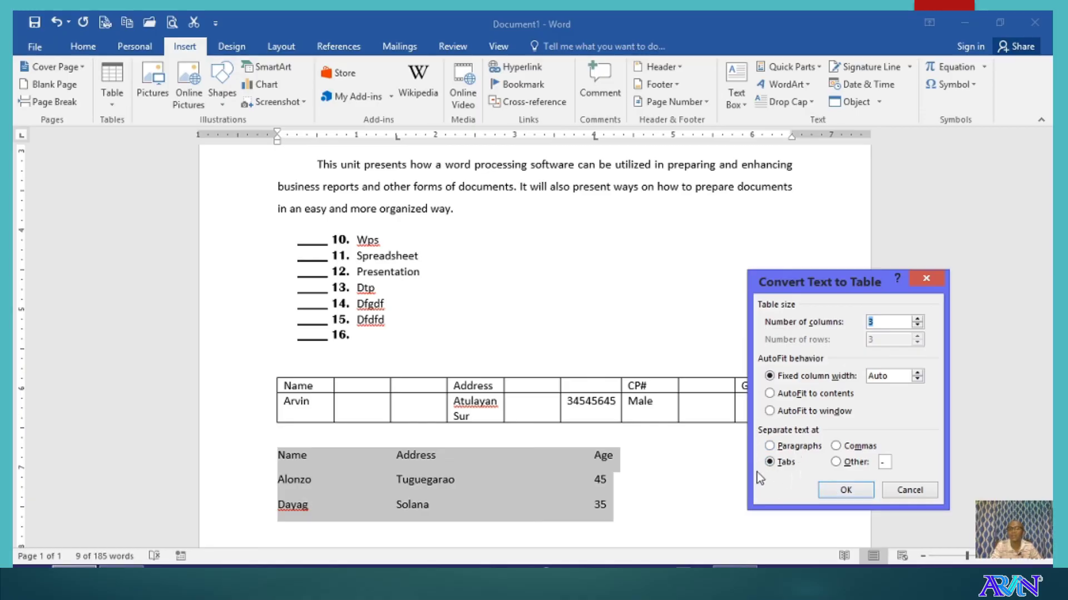
left_click(845, 490)
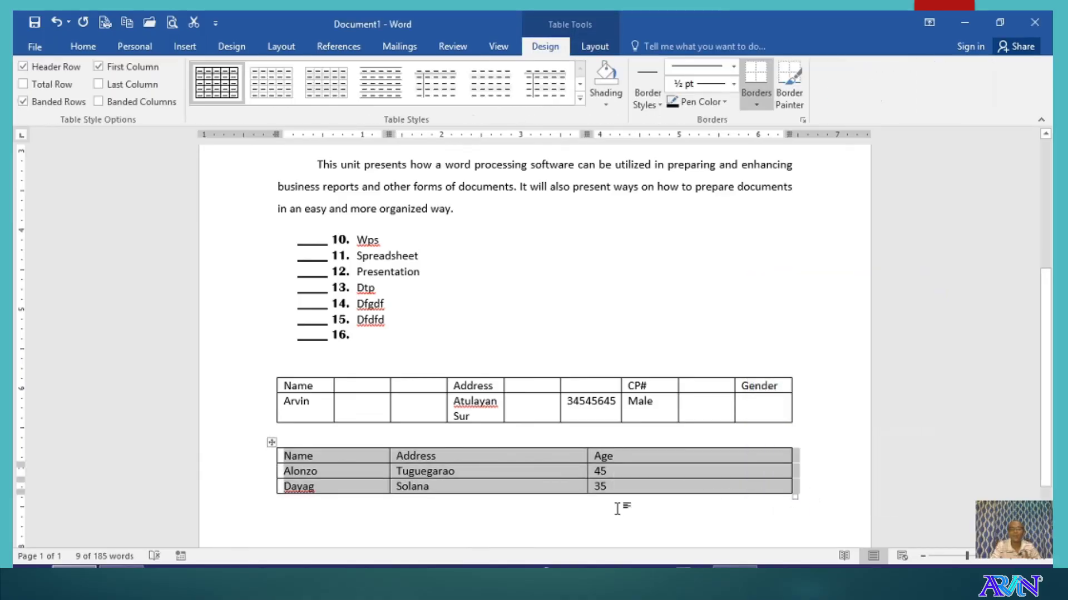
left_click(573, 515)
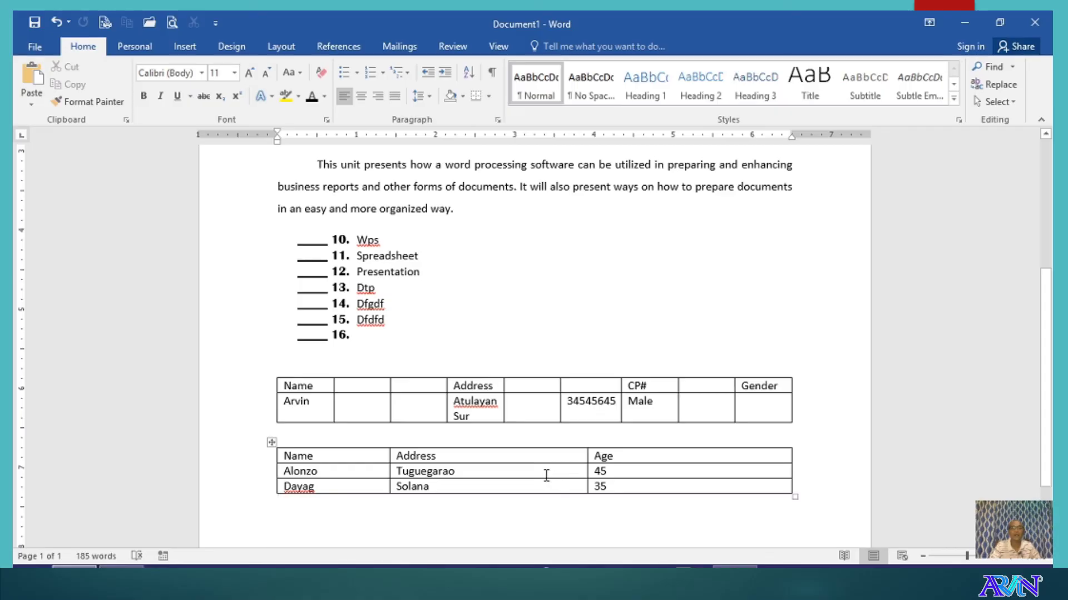
scroll(546, 475, "up", 1)
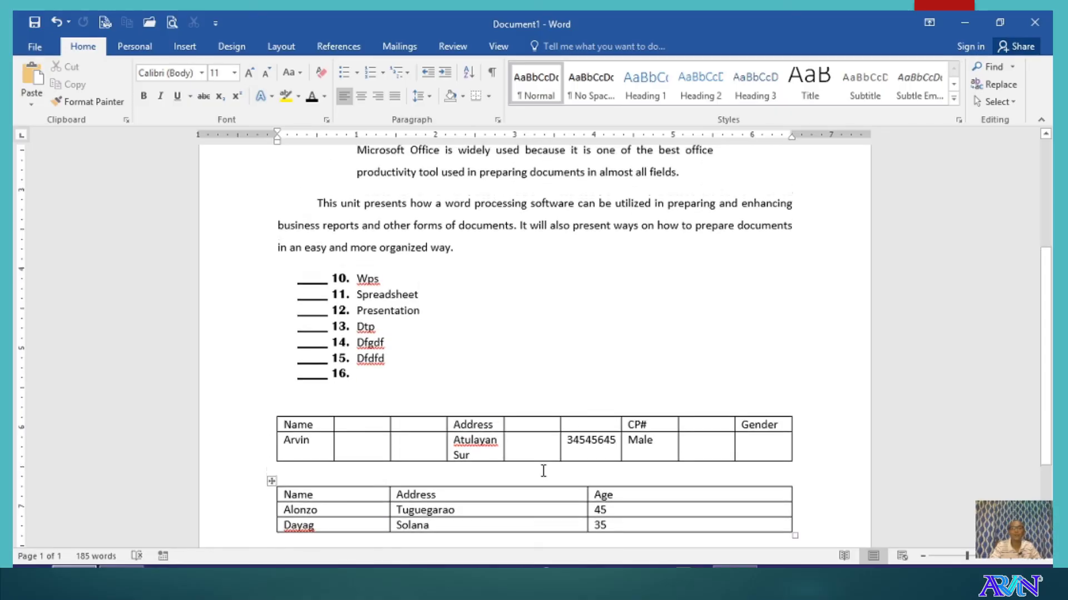